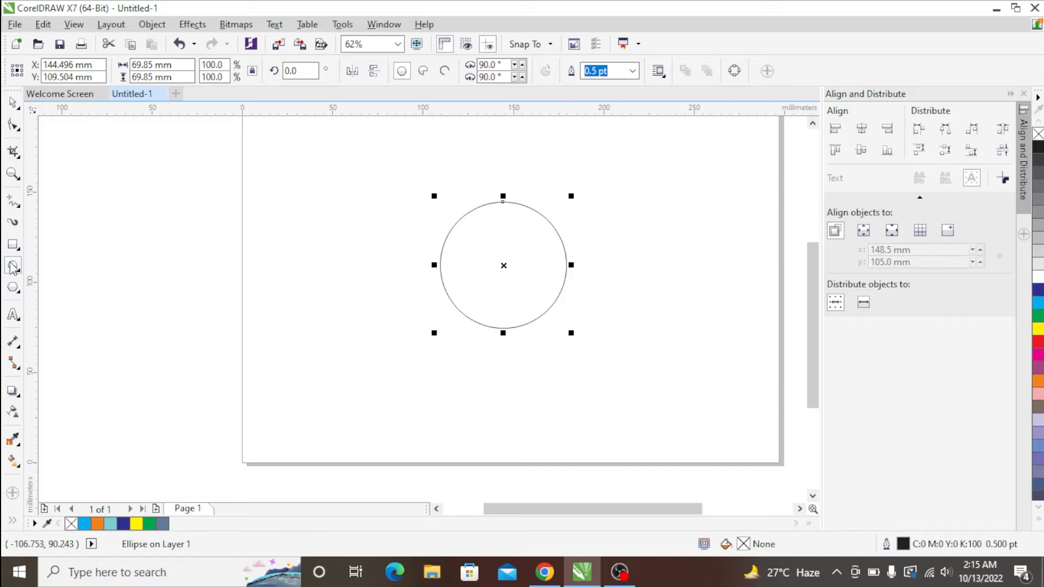
- Draw a rectangle about 28 × 47 mm overlapping the lower part of the circle, centred horizontally on it
click(13, 245)
drag(478, 291, 529, 375)
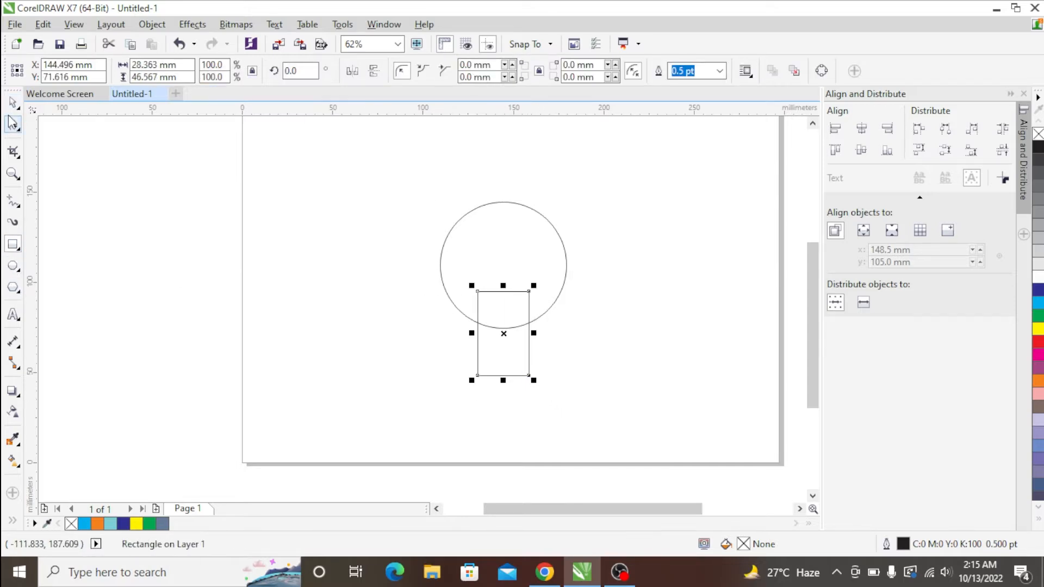
click(13, 102)
shift+click(499, 204)
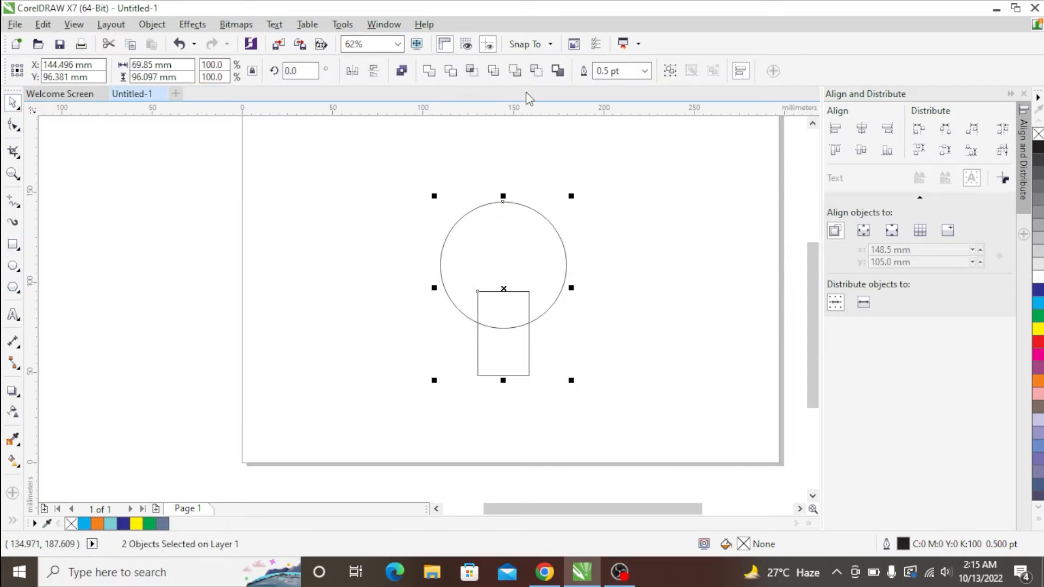
click(640, 209)
click(528, 333)
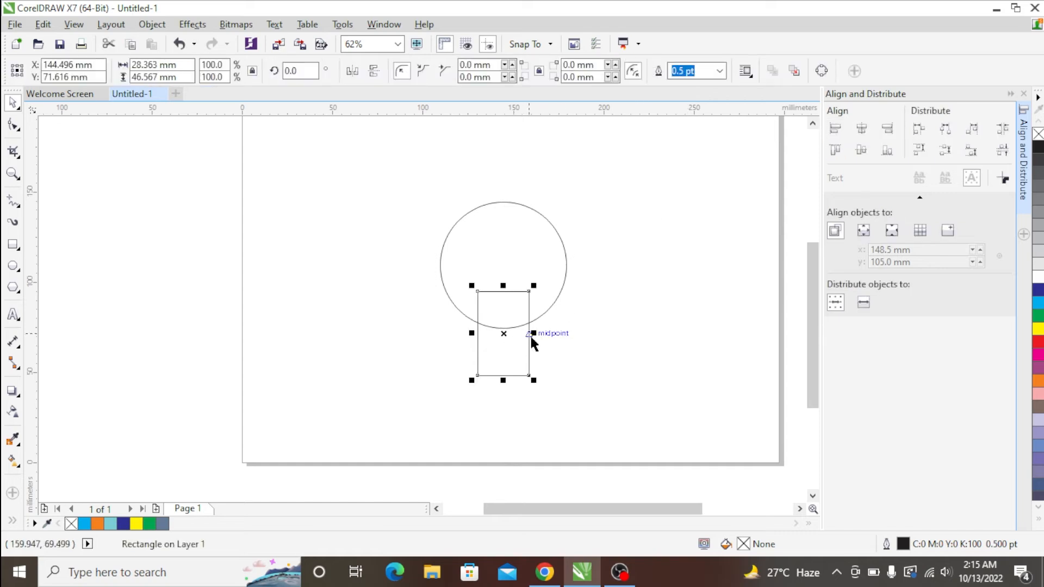
drag(503, 283, 504, 357)
key(ctrl+z)
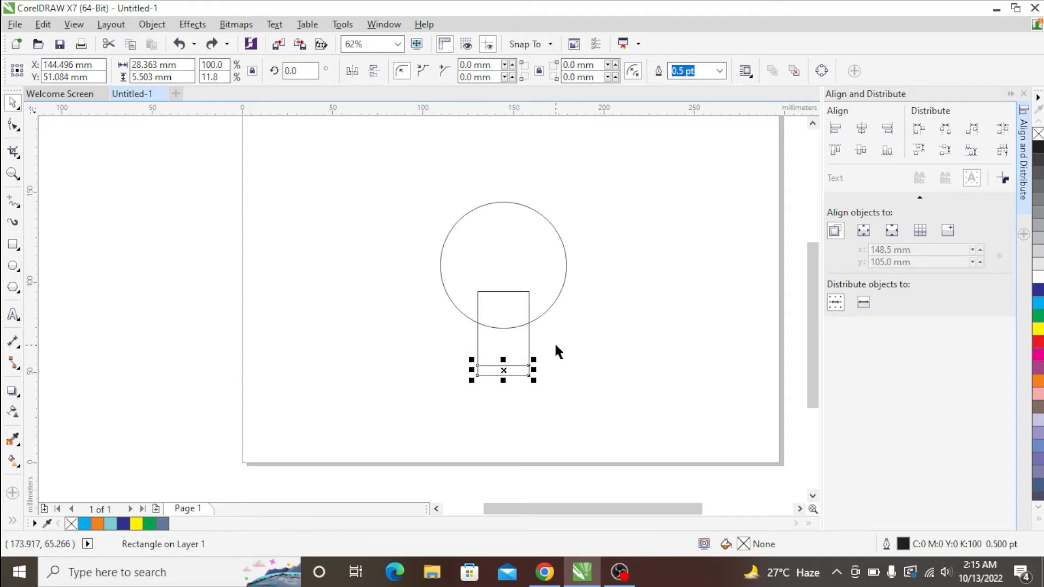
key(ctrl+z)
- Convert the rectangle to curves and move its upper corners outward to the circle's edge, forming a downward taper
click(13, 125)
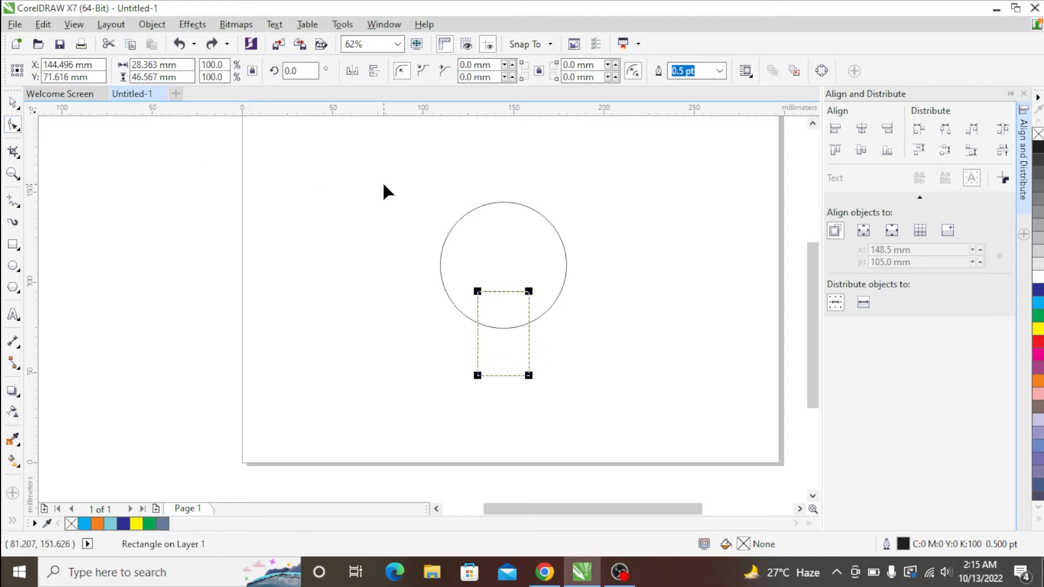
click(152, 24)
click(164, 344)
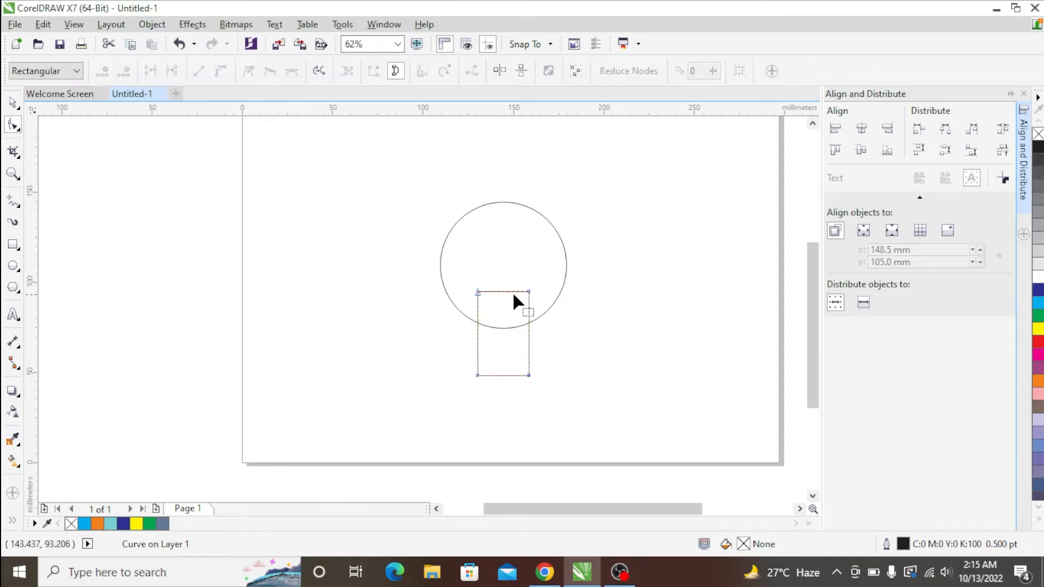
drag(538, 310, 559, 292)
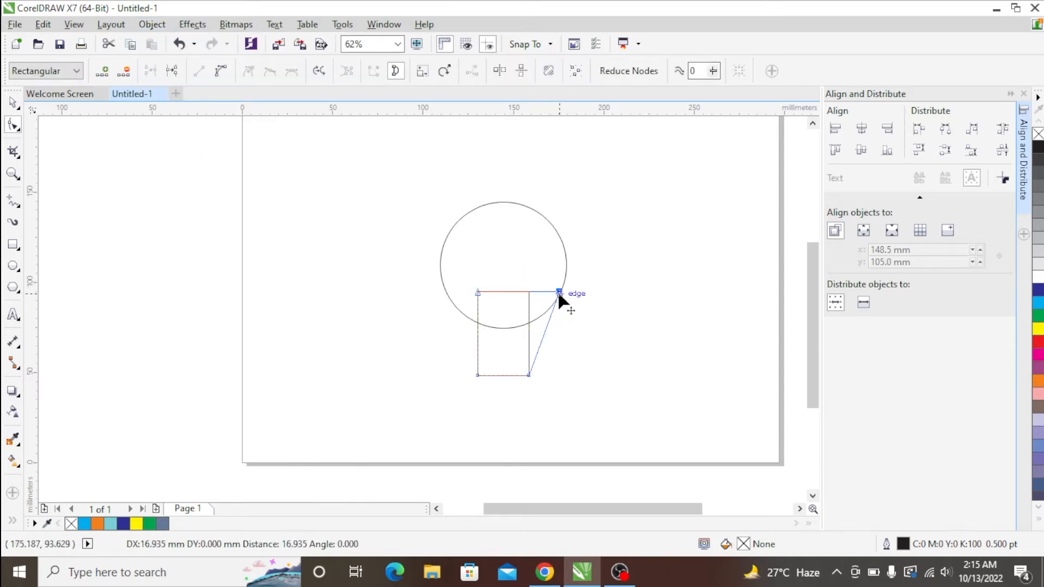
shift+click(477, 293)
drag(478, 292, 447, 294)
key(ctrl+z)
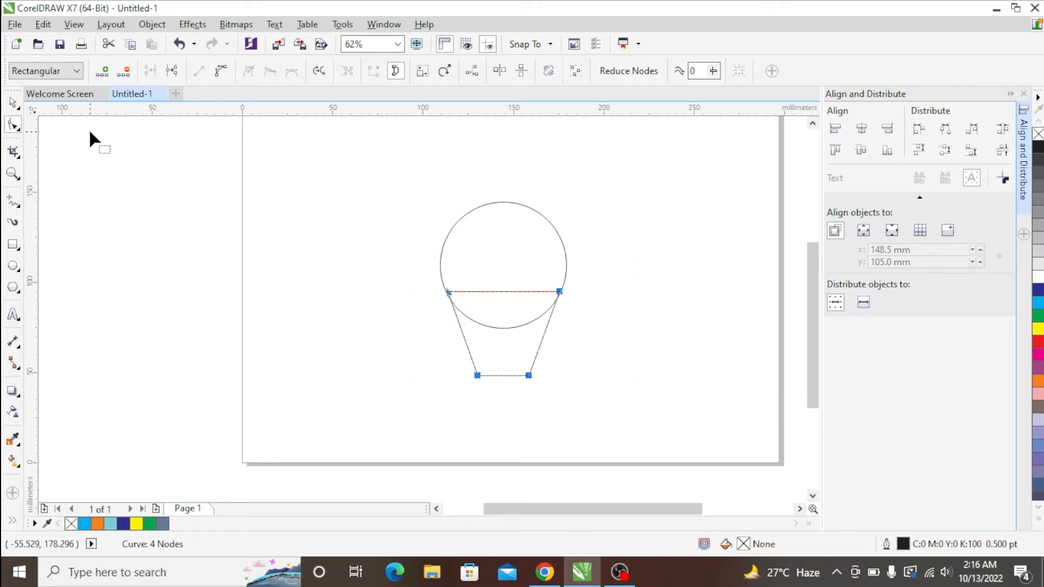
- Weld the circle and the tapered shape into a single bulb outline
key(space)
drag(643, 182, 380, 423)
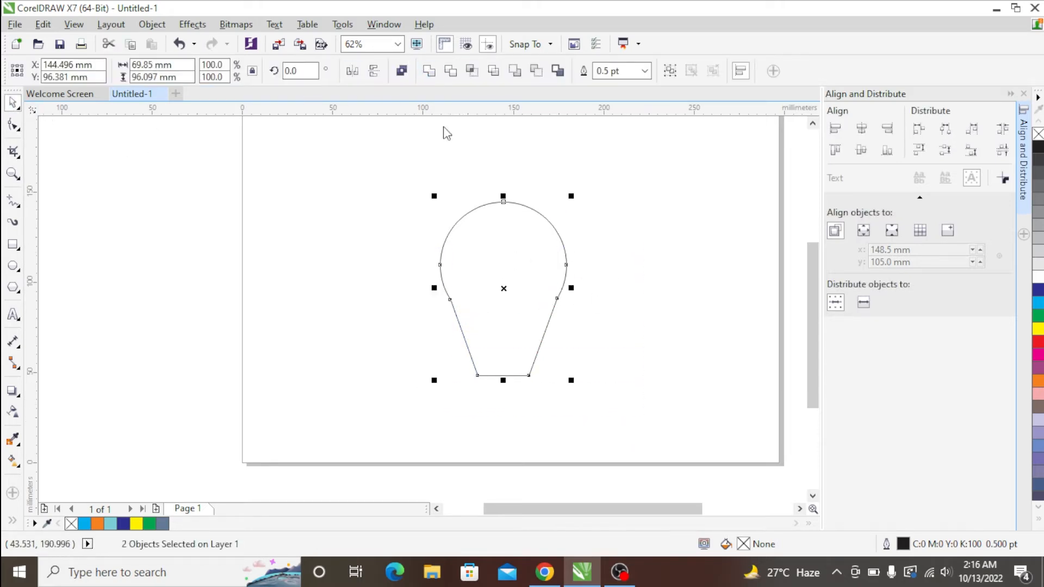
key(ctrl+l)
- Convert all segments of the bulb outline to curves and bend the lower-left edge inward
click(13, 124)
drag(355, 145, 623, 410)
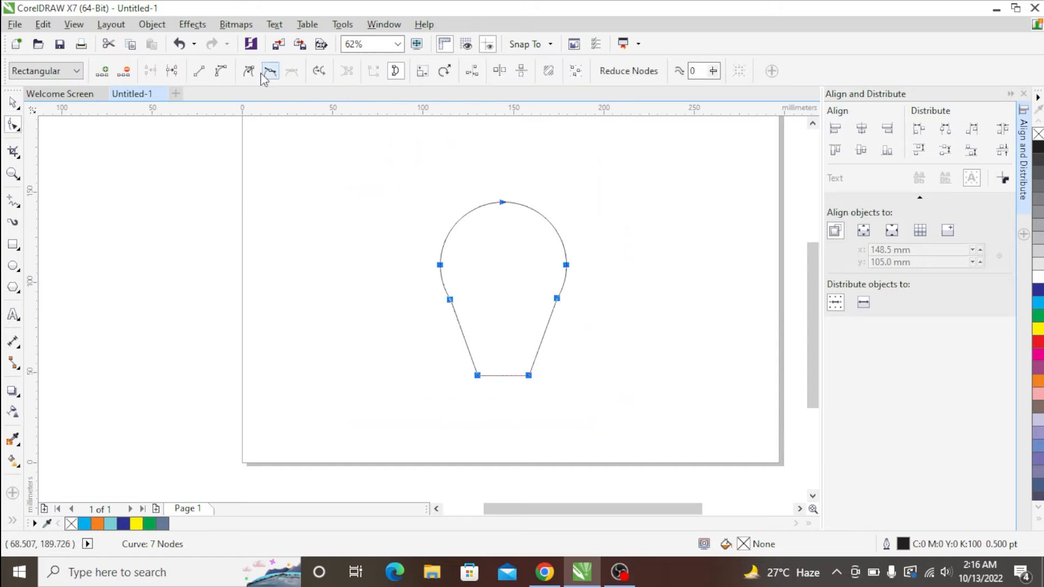
click(465, 341)
drag(466, 341, 476, 342)
- Delete the node joining the circle to the left neck and adjust the neck curve into a smooth flow
scroll(477, 341, up, 2)
drag(490, 214, 401, 298)
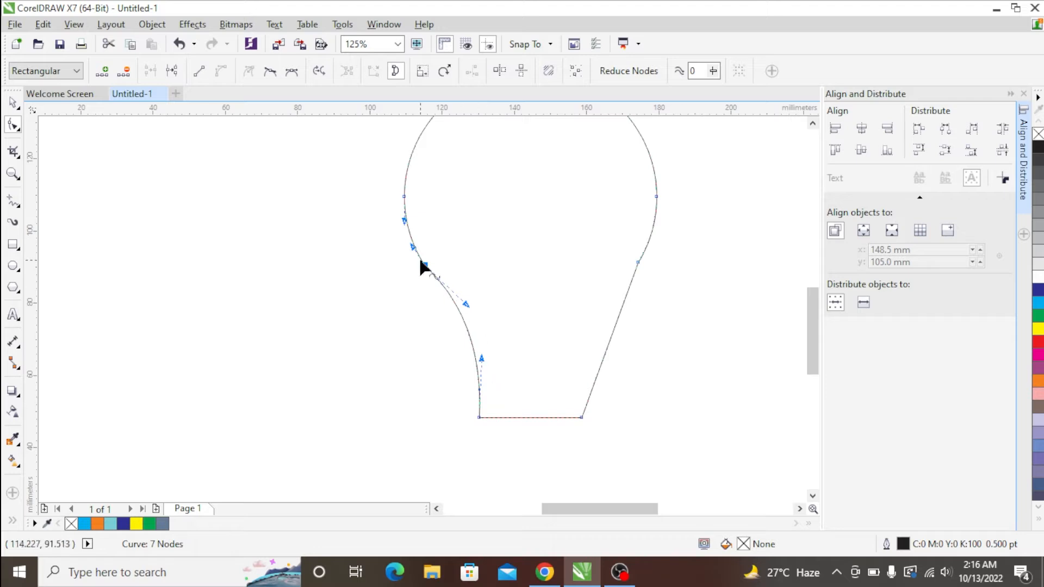
key(Delete)
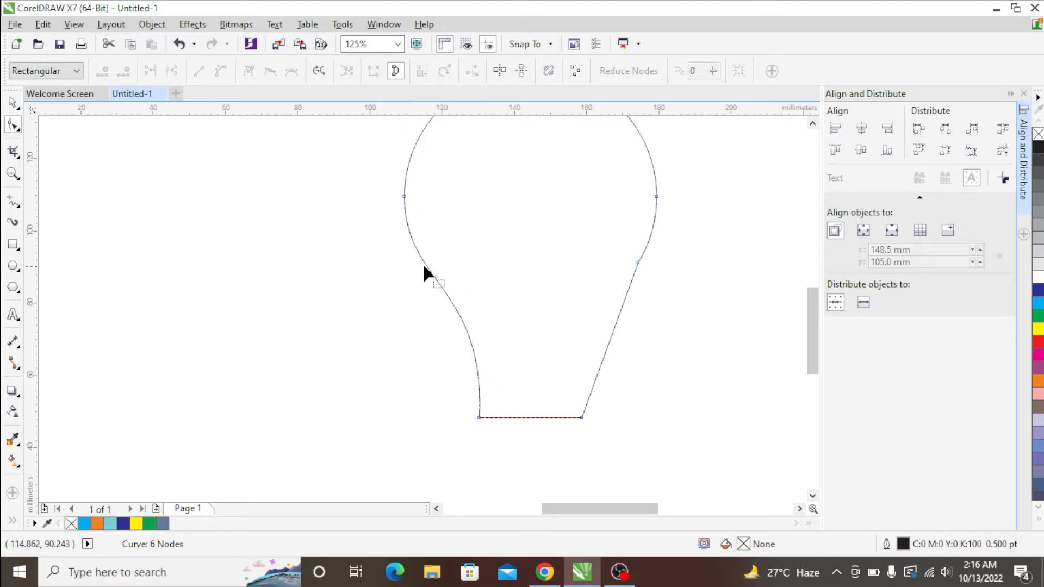
scroll(386, 233, down, 2)
drag(467, 294, 466, 273)
double_click(426, 247)
click(429, 250)
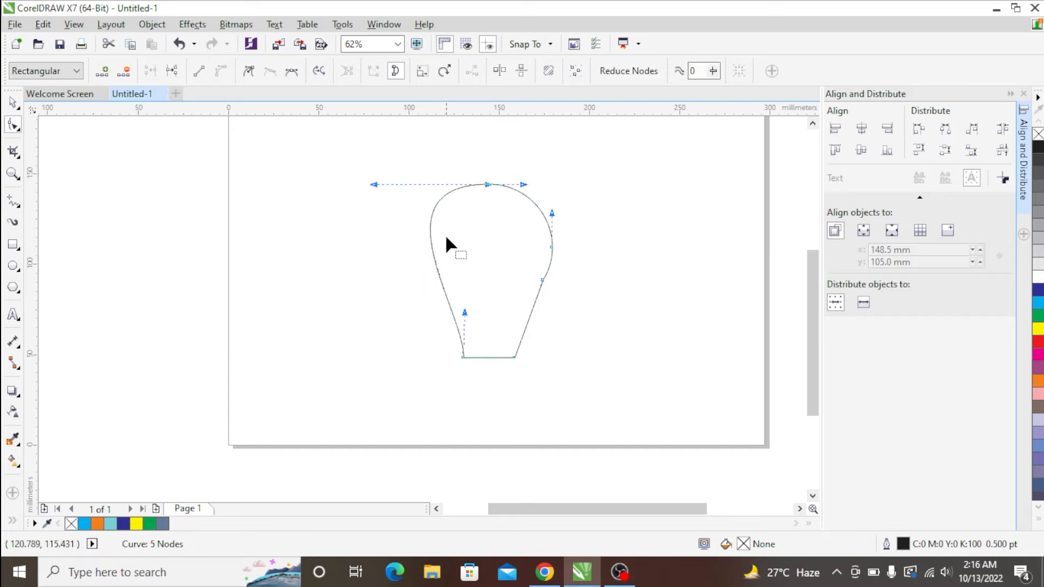
key(ctrl+z)
- Refine the bulb's left half by moving its side and bottom-left nodes inward, raising the top node and adjusting the neck curve
drag(425, 247, 435, 210)
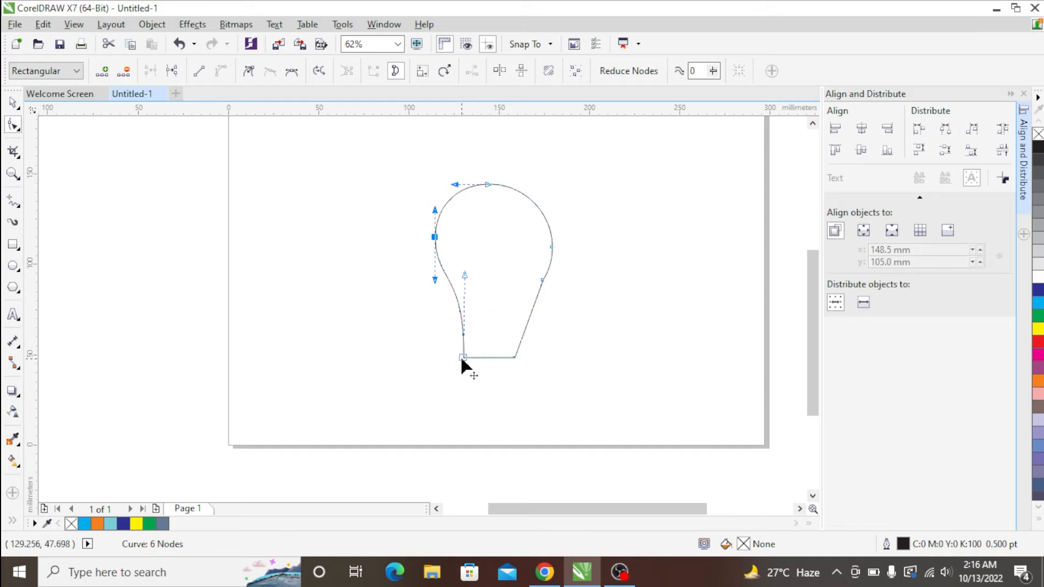
drag(461, 357, 468, 357)
drag(470, 276, 468, 263)
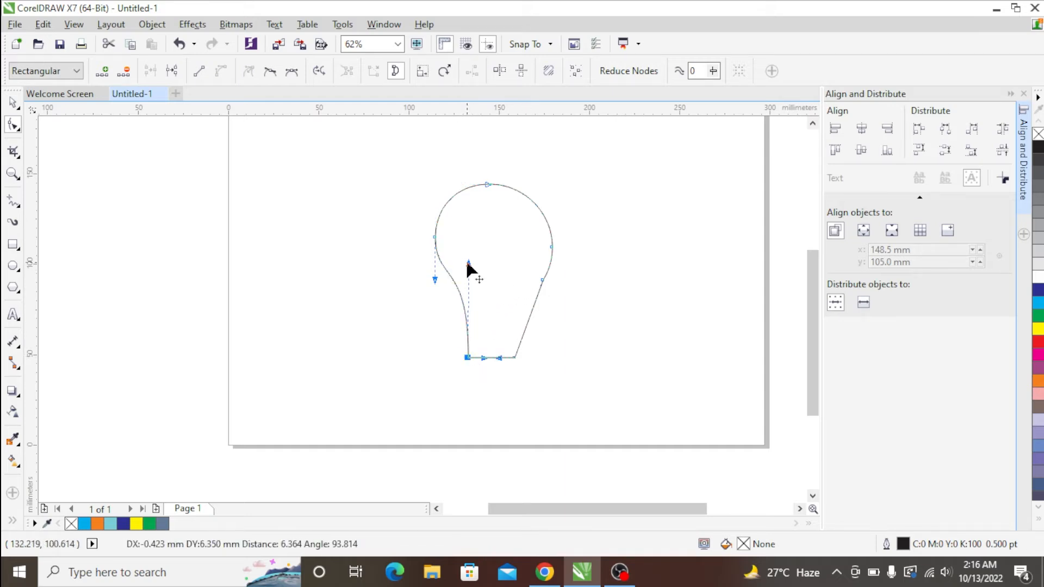
drag(487, 185, 487, 175)
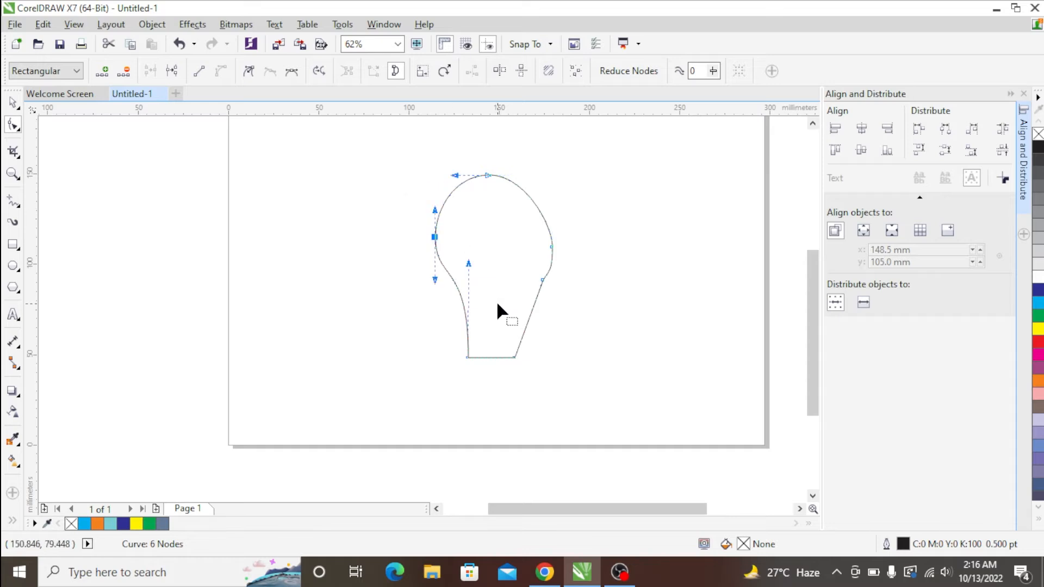
drag(468, 263, 482, 294)
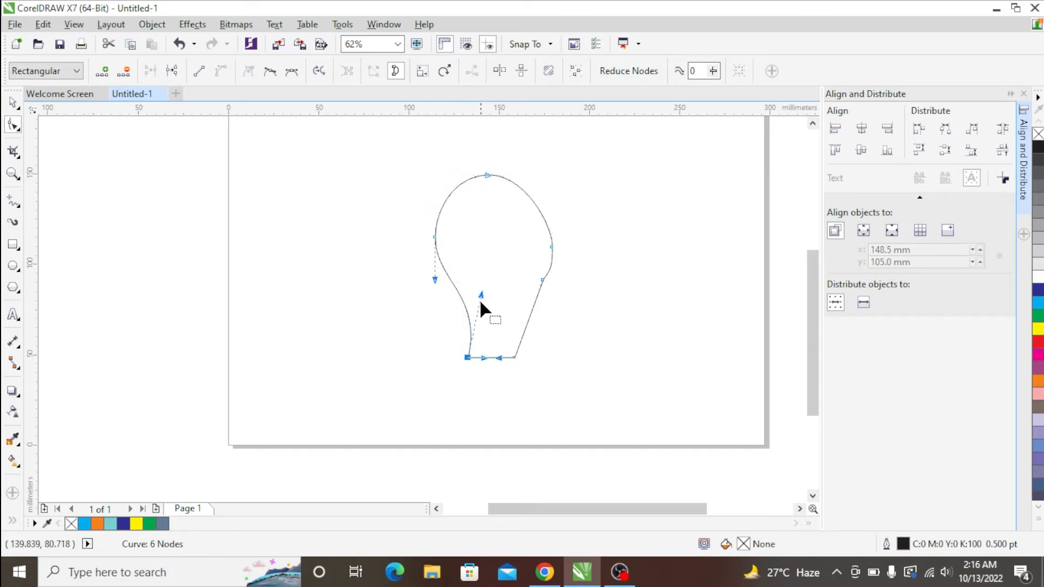
key(space)
right_click(603, 268)
drag(429, 266, 494, 264)
key(ctrl+z)
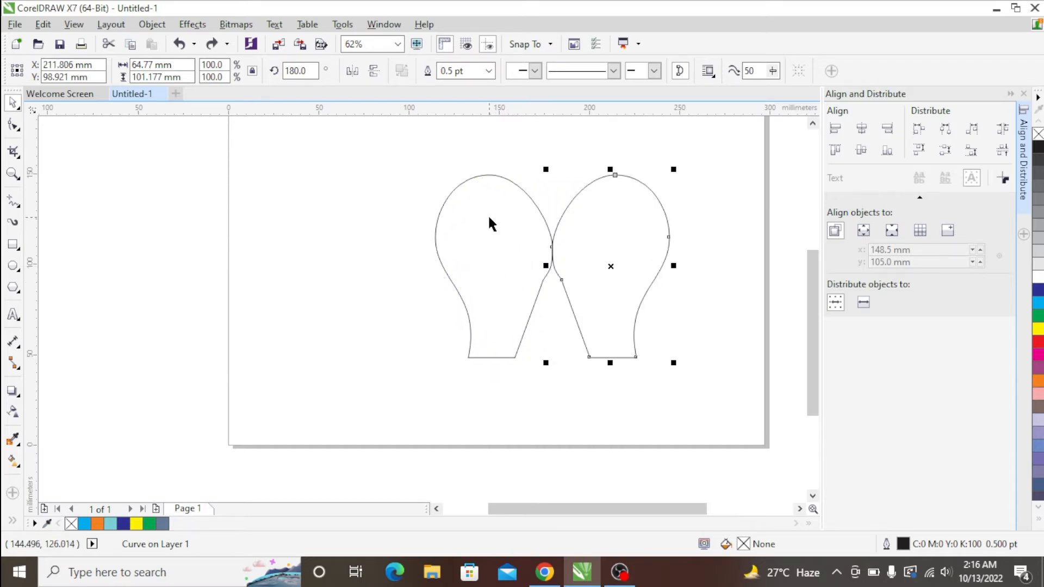
key(ctrl+z)
- Trim away the bulb's right half with a rectangle about 101 × 133 mm starting at its centreline, and delete the rectangle
click(13, 244)
drag(670, 147, 489, 388)
key(space)
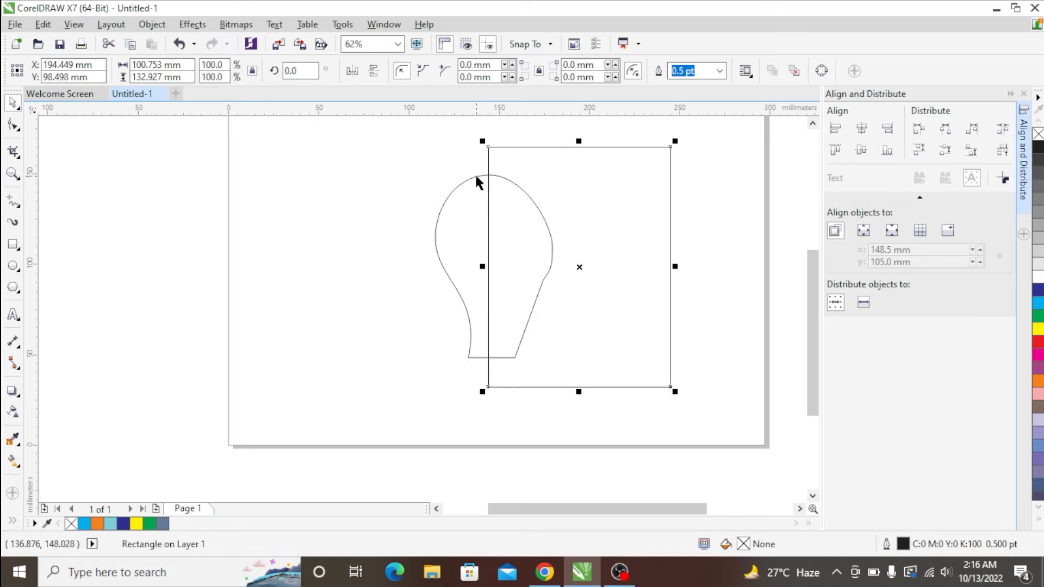
shift+click(475, 174)
click(451, 70)
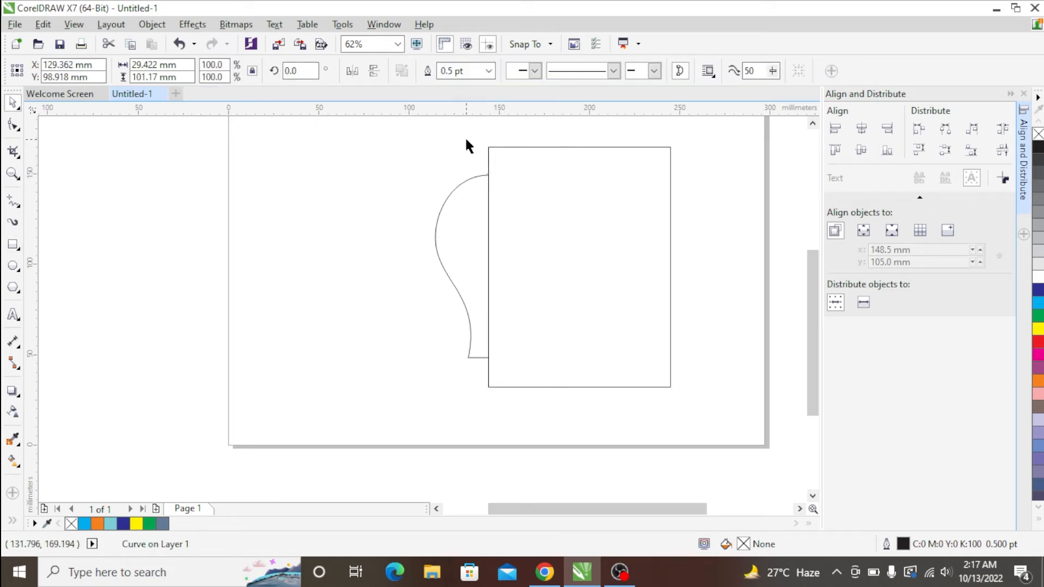
click(500, 147)
key(Delete)
- Mirror a copy of the left half to the right side and weld both halves into a symmetrical bulb
click(480, 177)
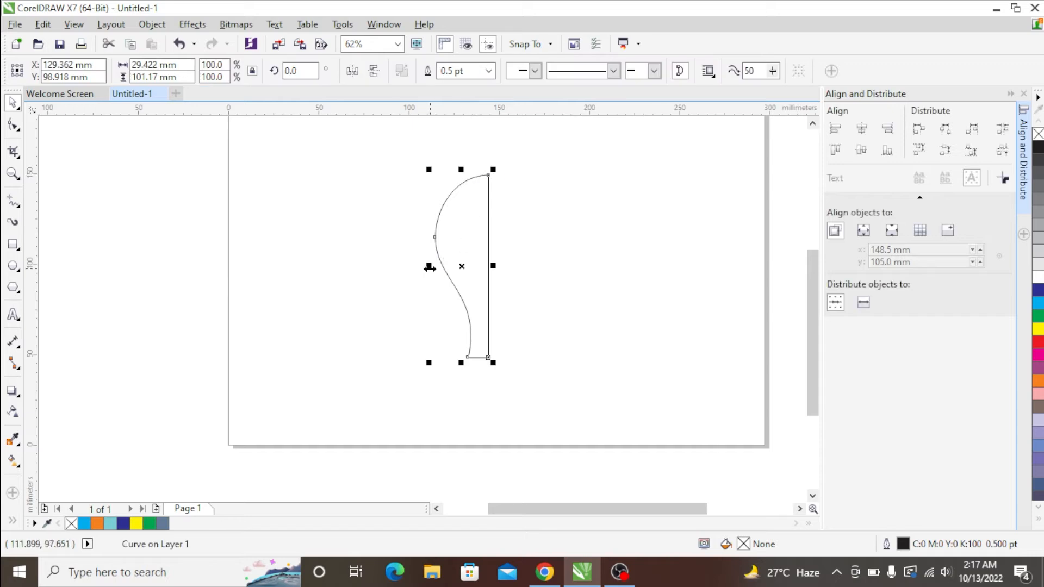
drag(428, 265, 523, 277)
shift+click(477, 183)
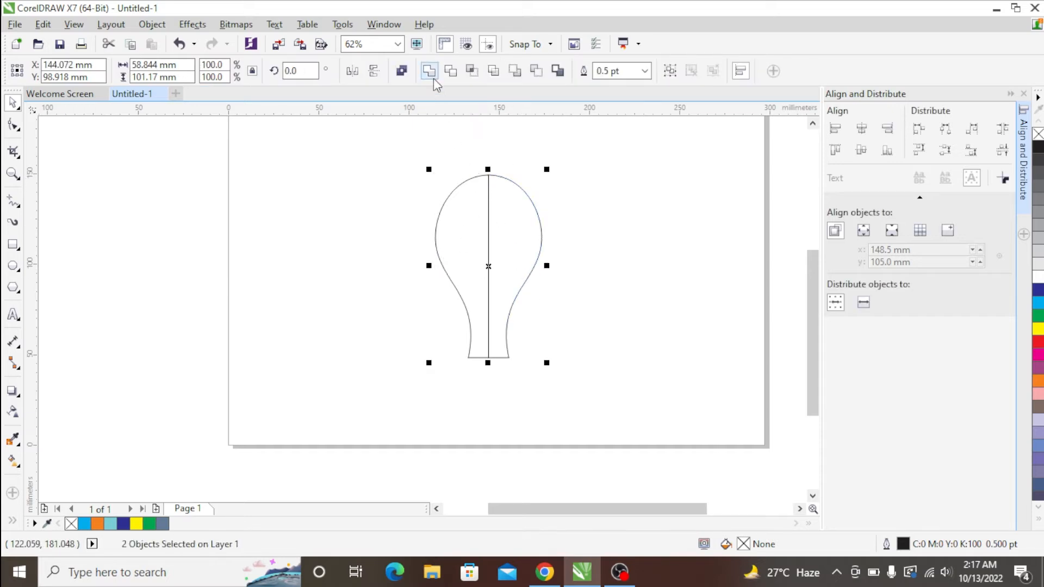
click(433, 71)
click(591, 204)
- Draw a rectangle about 143 × 65 mm over the lower neck and use it to trim off the bulb's bottom end
click(507, 316)
key(F10)
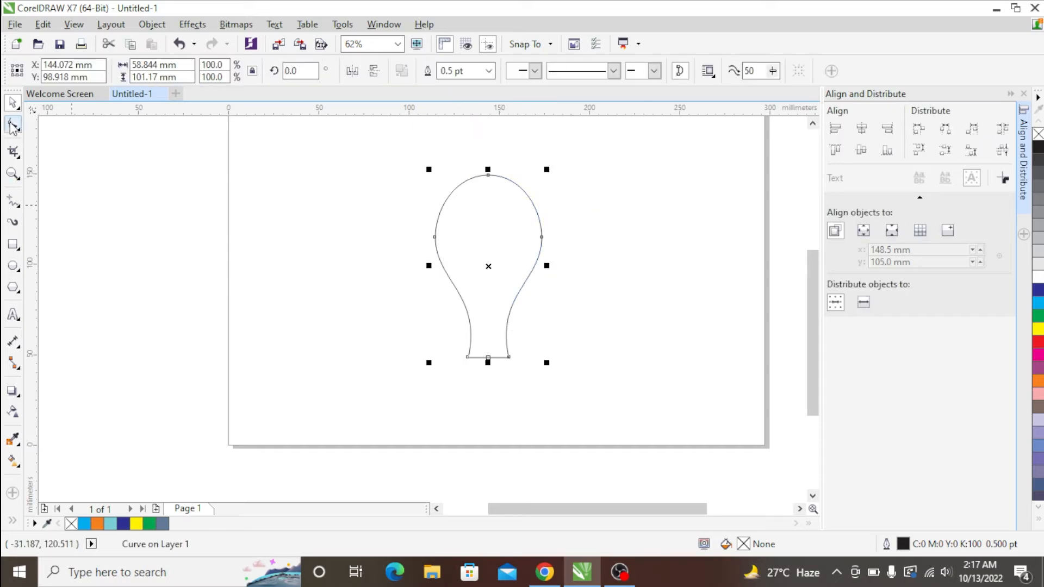
click(13, 244)
drag(632, 432, 373, 315)
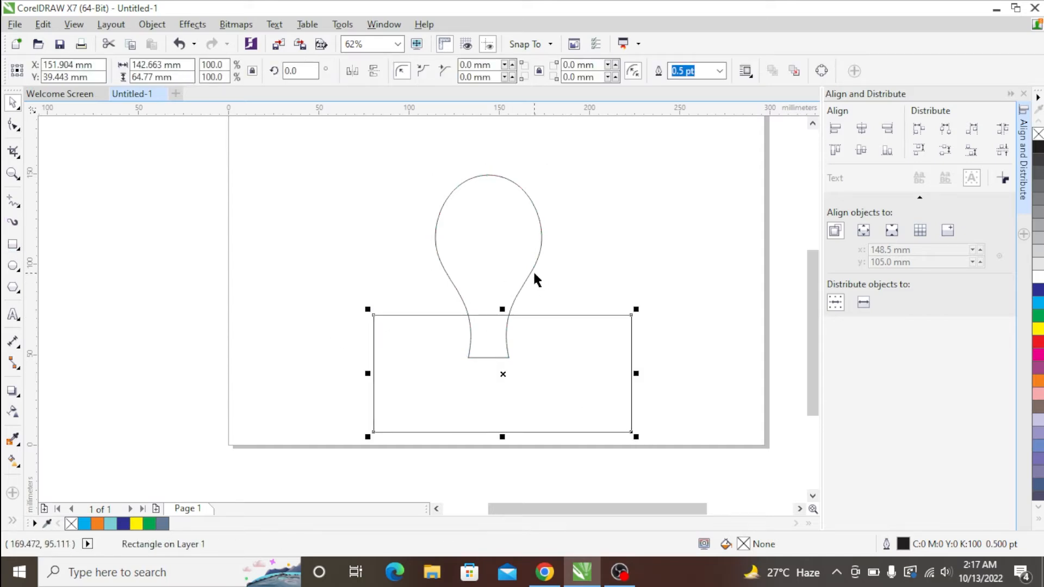
shift+click(534, 272)
click(450, 71)
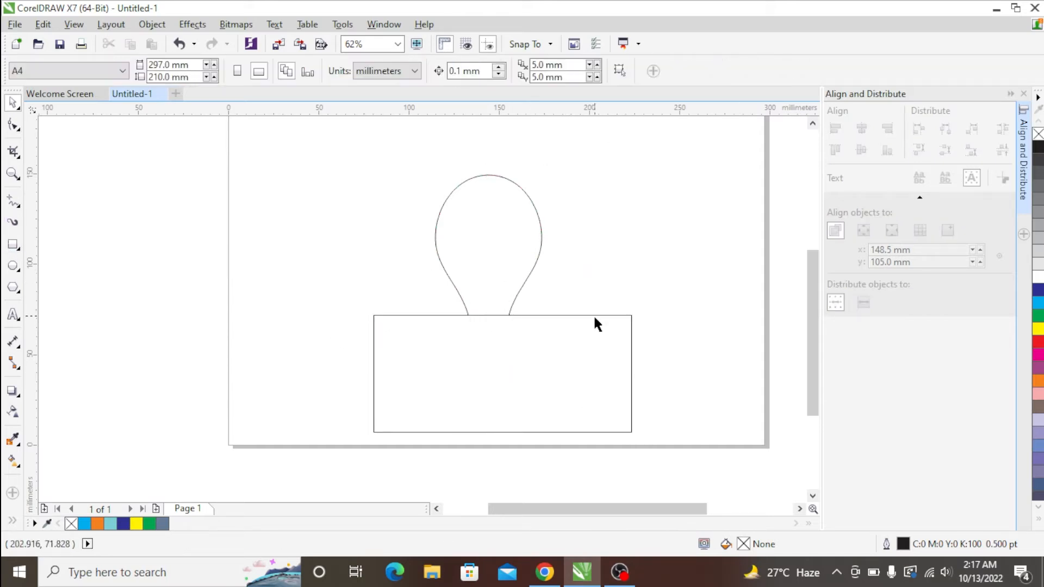
- Shrink the trimming rectangle to a thin band about 27 × 3 mm directly below the bulb's neck
click(589, 313)
drag(502, 435, 499, 325)
scroll(507, 321, up, 2)
scroll(495, 331, down, 2)
drag(627, 327, 511, 327)
drag(356, 327, 458, 327)
- Centre the thin band horizontally under the bulb
scroll(478, 329, up, 2)
shift+click(577, 273)
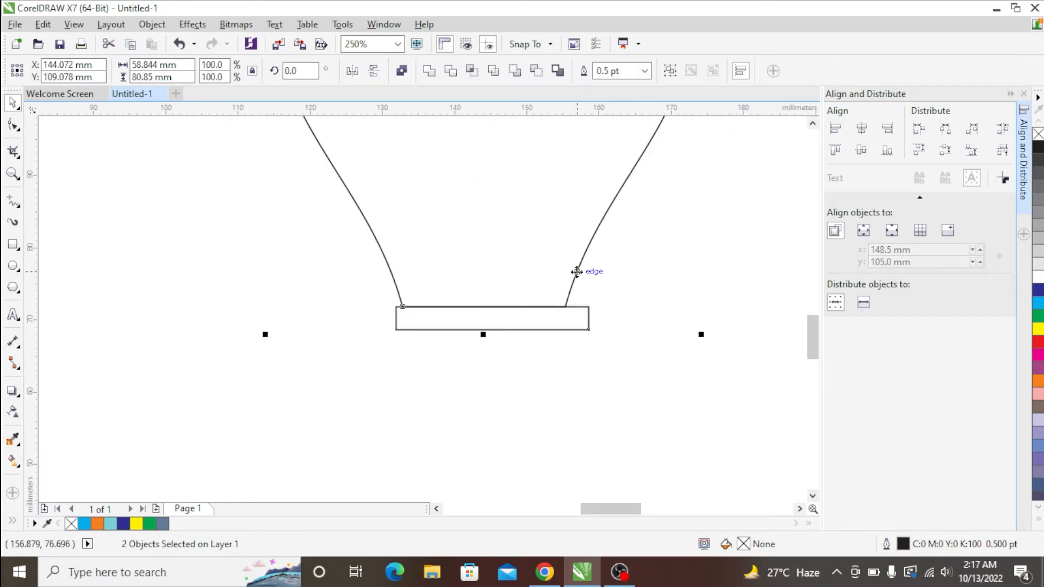
key(c)
click(635, 287)
- Round all corners of the band fully, to a radius of about 1.6 mm
click(577, 306)
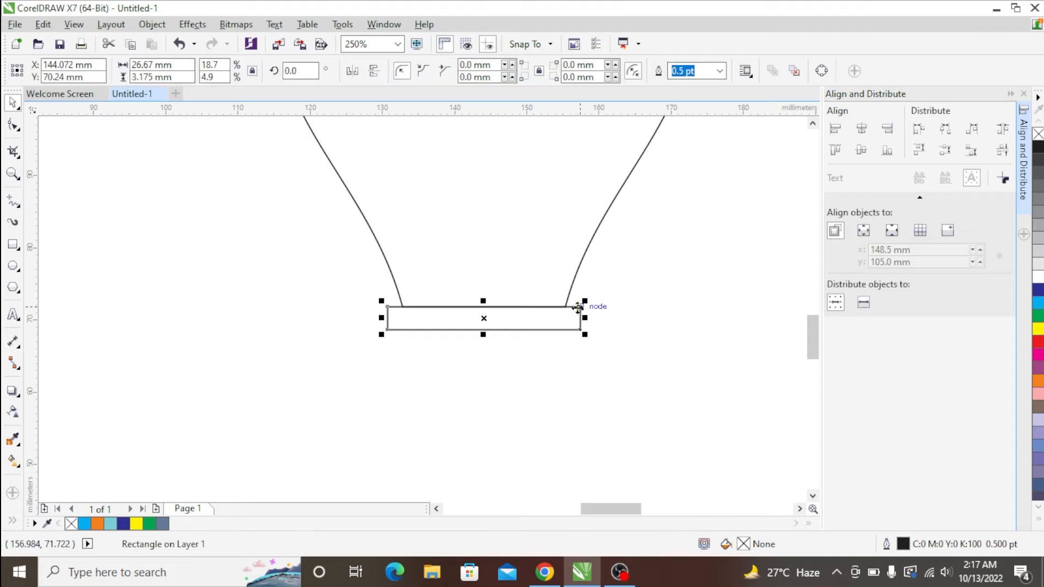
click(12, 125)
drag(387, 308, 485, 337)
- Stack six copies of the rounded band directly beneath it to form the bulb's screw base
key(space)
right_click(485, 337)
scroll(491, 341, down, 1)
scroll(490, 341, down, 4)
key(ctrl+r)
key(ctrl+r)
key(ctrl+r)
key(ctrl+r)
key(ctrl+r)
key(ctrl+r)
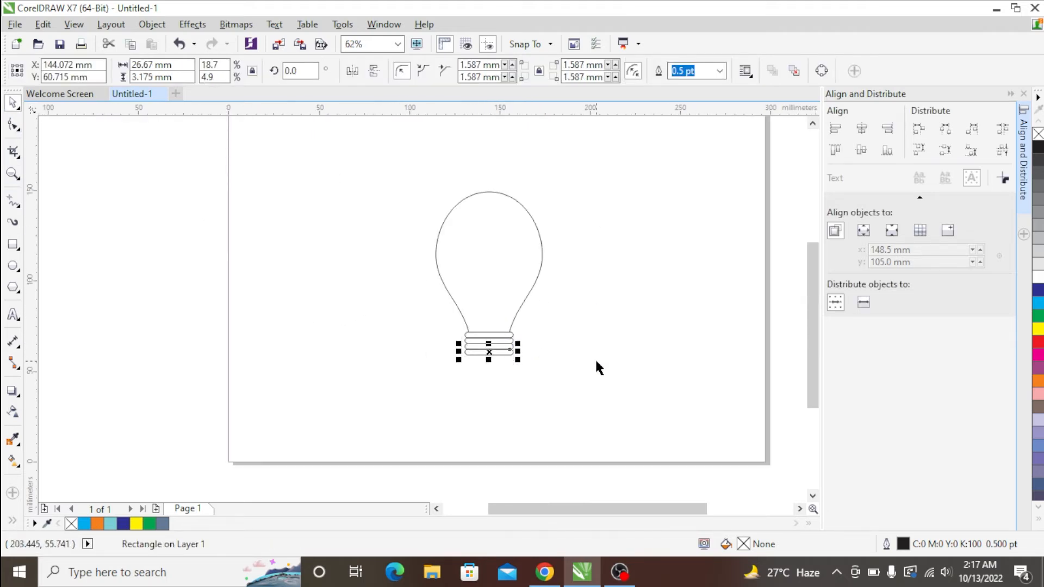
click(597, 308)
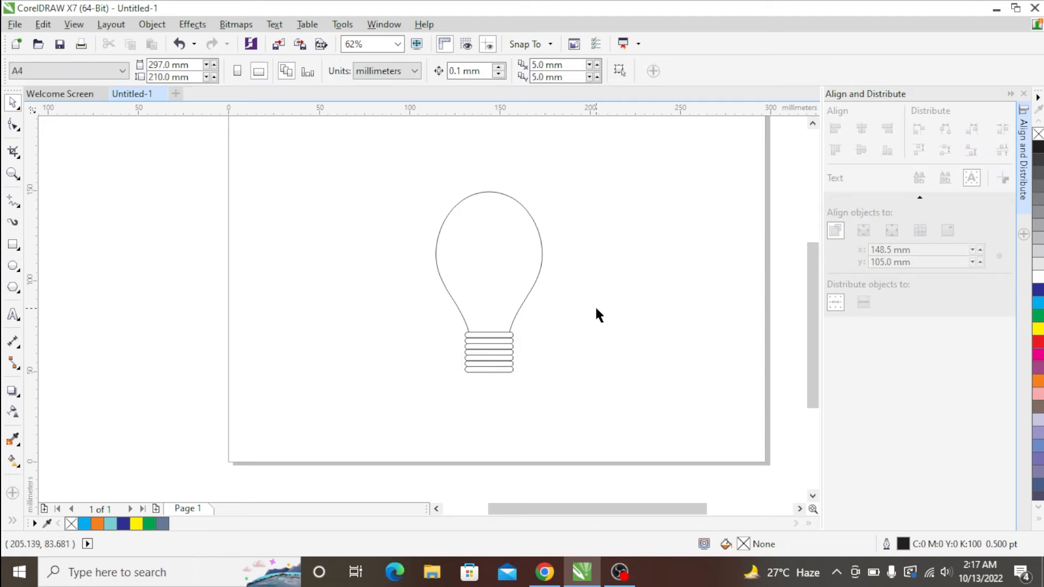
- Draw a flat ellipse about 20 × 3 mm below the lowest band and centre it horizontally with the base
click(13, 266)
scroll(514, 368, up, 5)
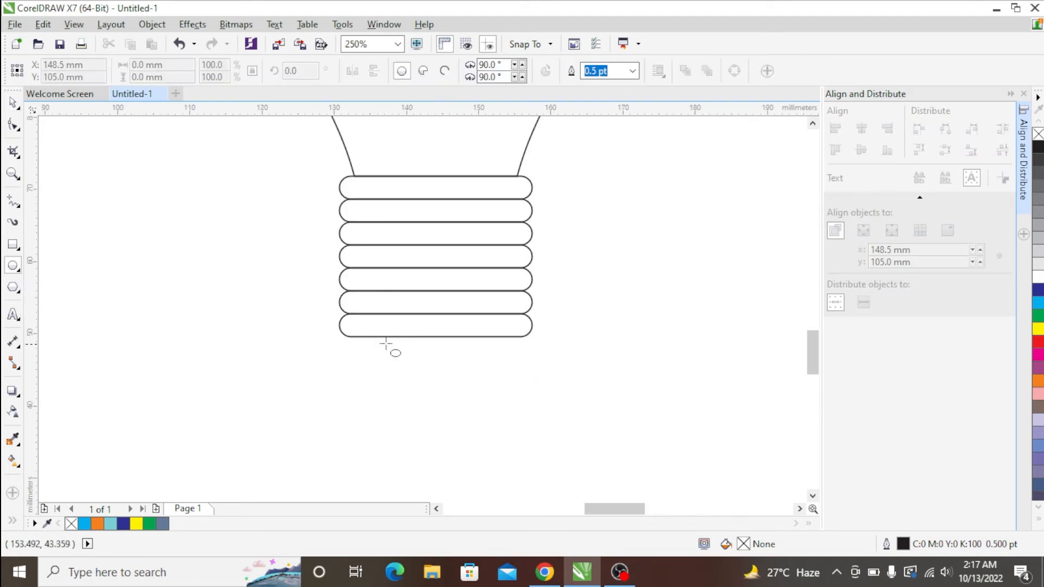
drag(374, 338, 519, 360)
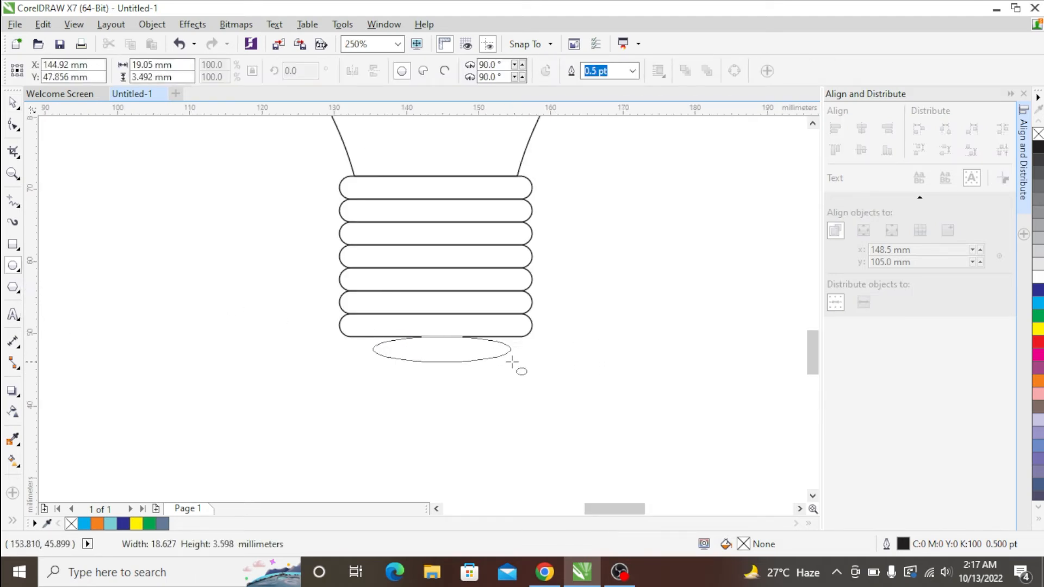
key(space)
shift+click(507, 314)
key(c)
click(515, 356)
- Stretch the ellipse upward to about 4.8 mm high and trim off the part overlapping the lowest band
click(457, 357)
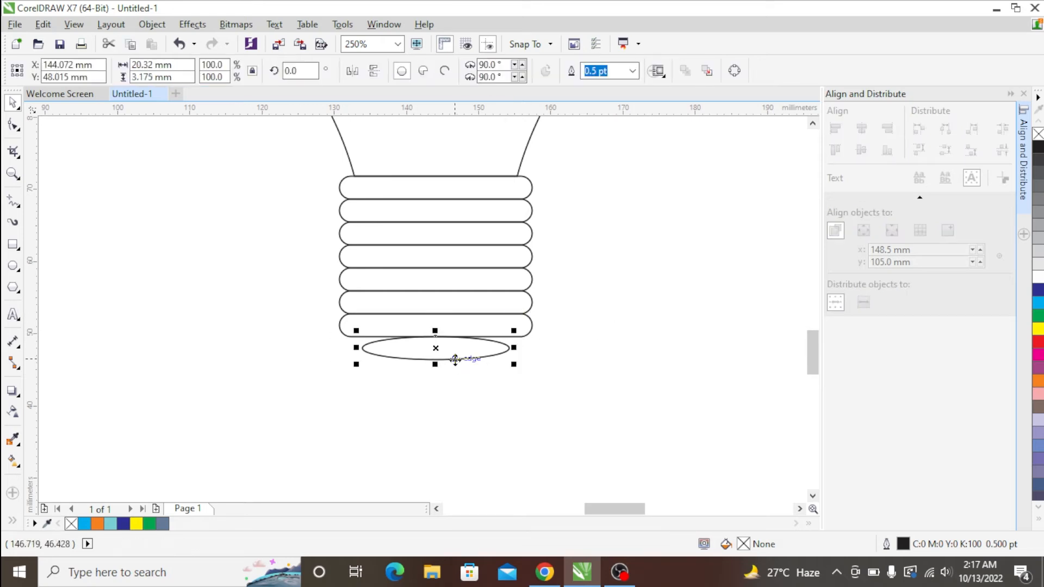
drag(437, 330, 436, 318)
scroll(608, 359, down, 2)
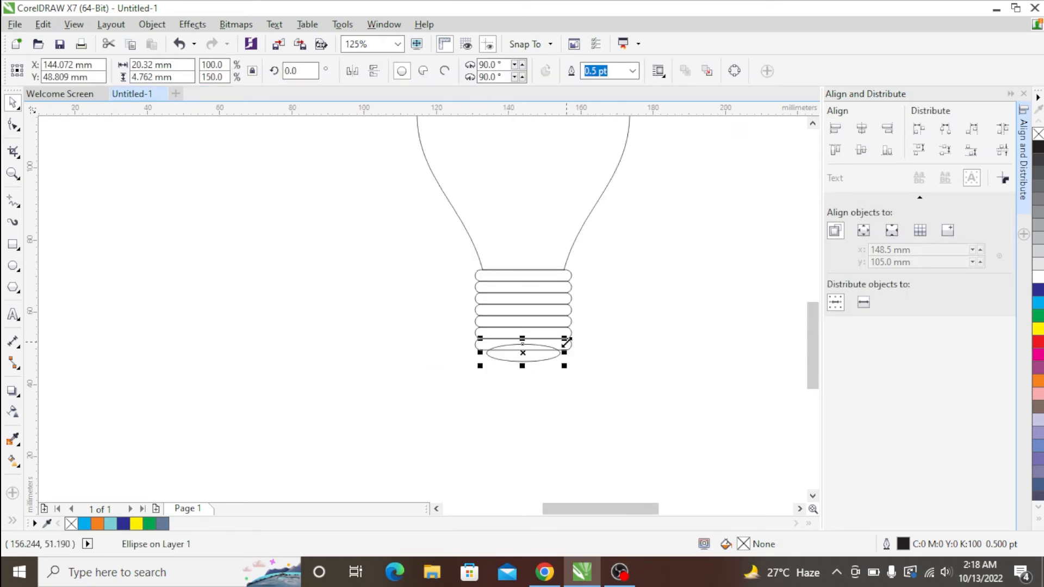
scroll(629, 339, up, 4)
click(570, 349)
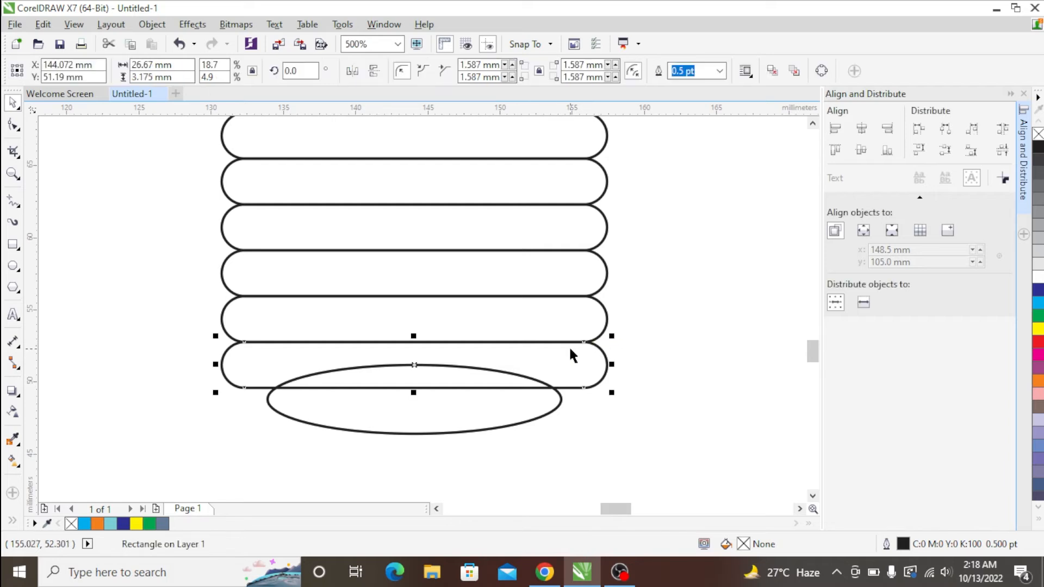
shift+click(561, 405)
click(569, 395)
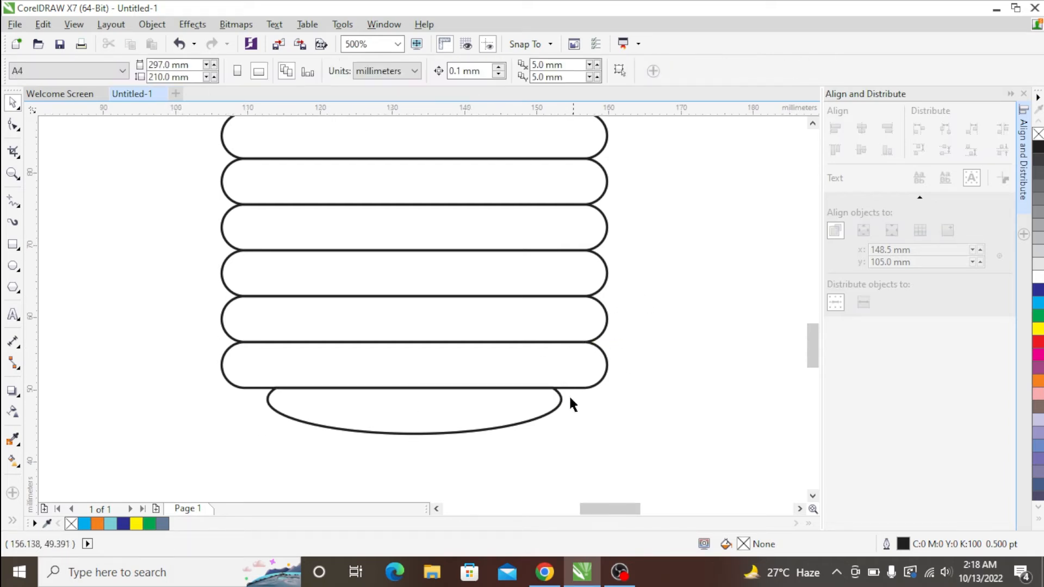
- Fill all nine objects of the light bulb with pale yellow, C:0 M:0 Y:60 K:0
scroll(569, 395, down, 4)
click(564, 222)
drag(676, 183, 419, 417)
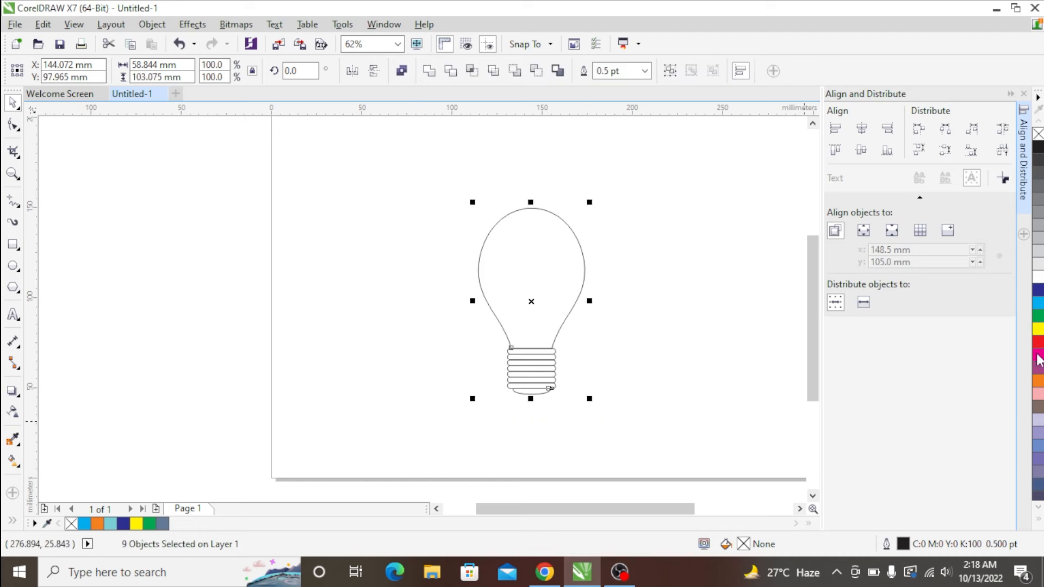
click(1036, 520)
click(1000, 462)
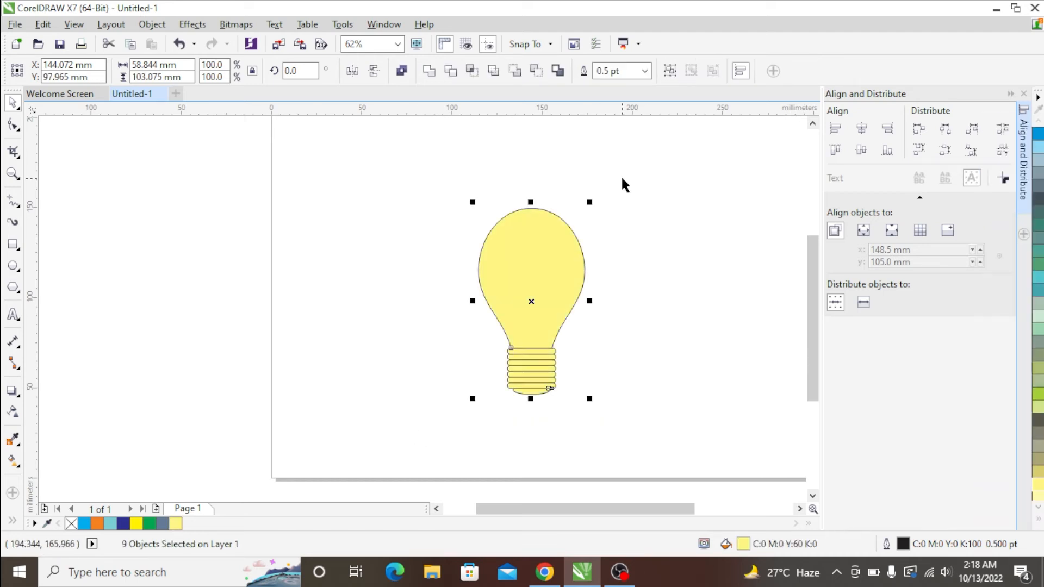
- Give the eight screw base pieces a black fill, C:0 M:0 Y:0 K:100, with white outlines
drag(629, 333, 443, 428)
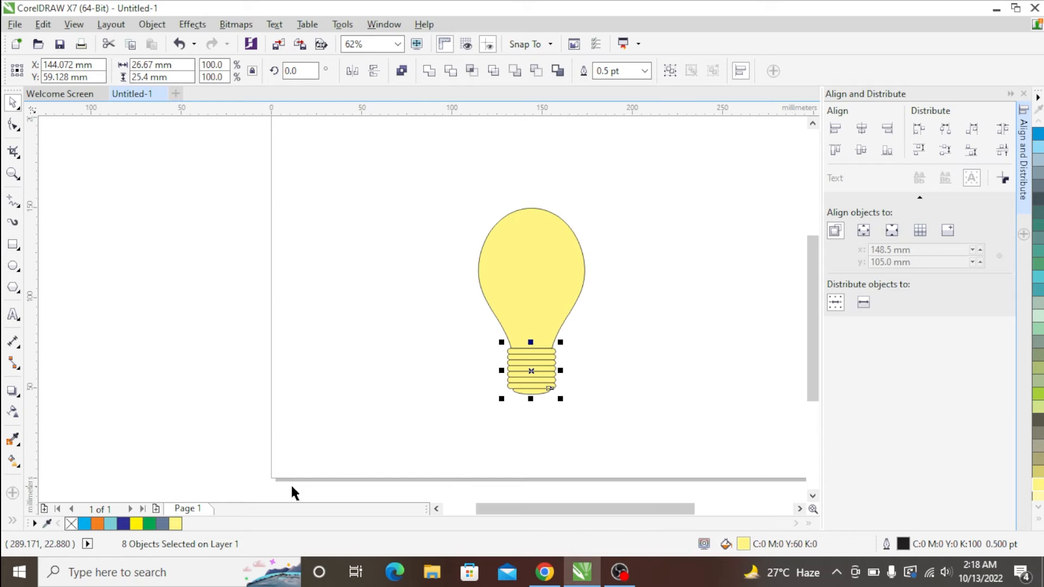
click(1038, 507)
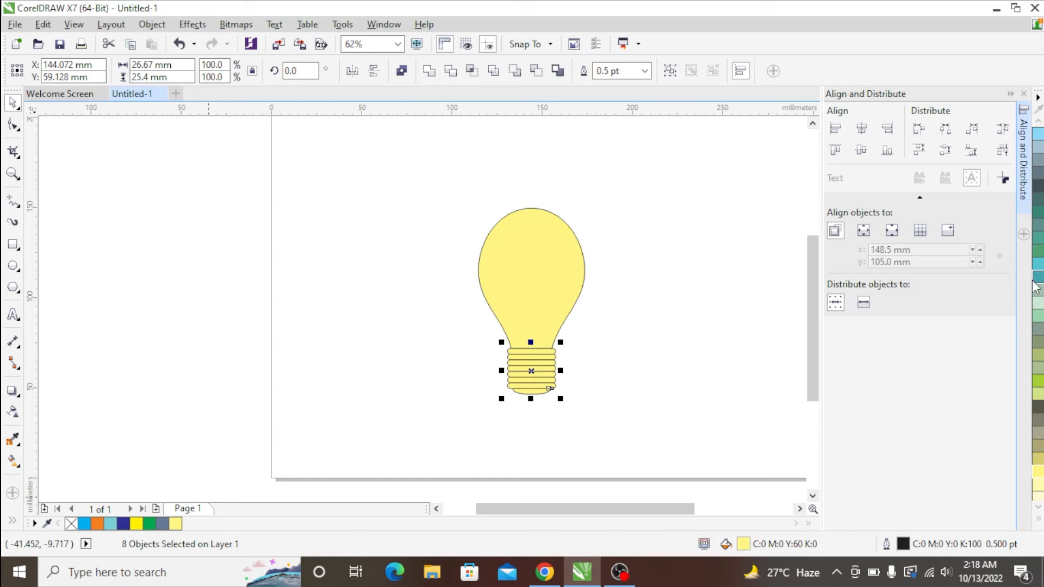
click(1039, 522)
click(988, 135)
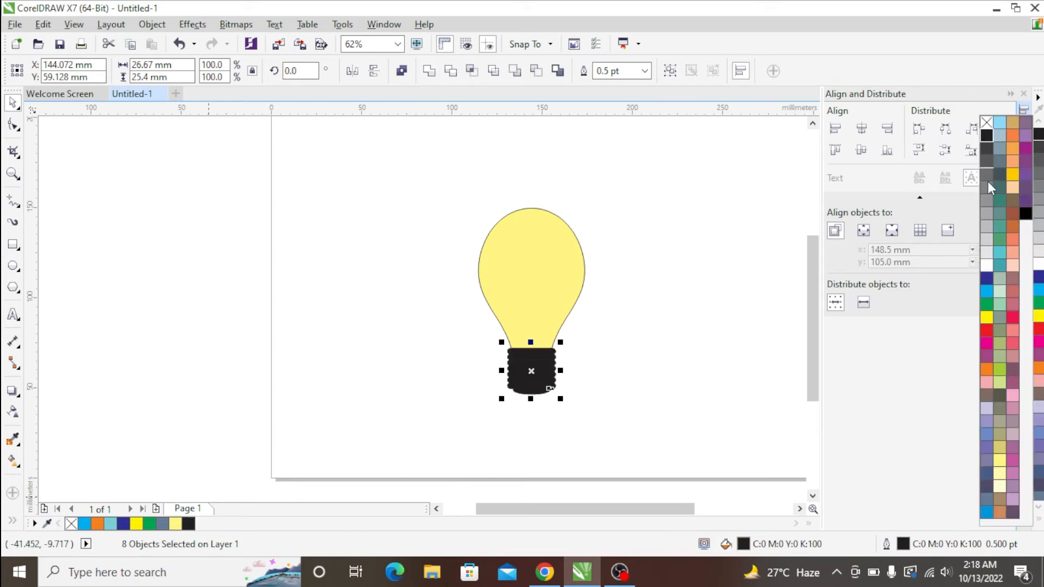
- Remove the outline from the yellow glass part of the bulb
click(559, 224)
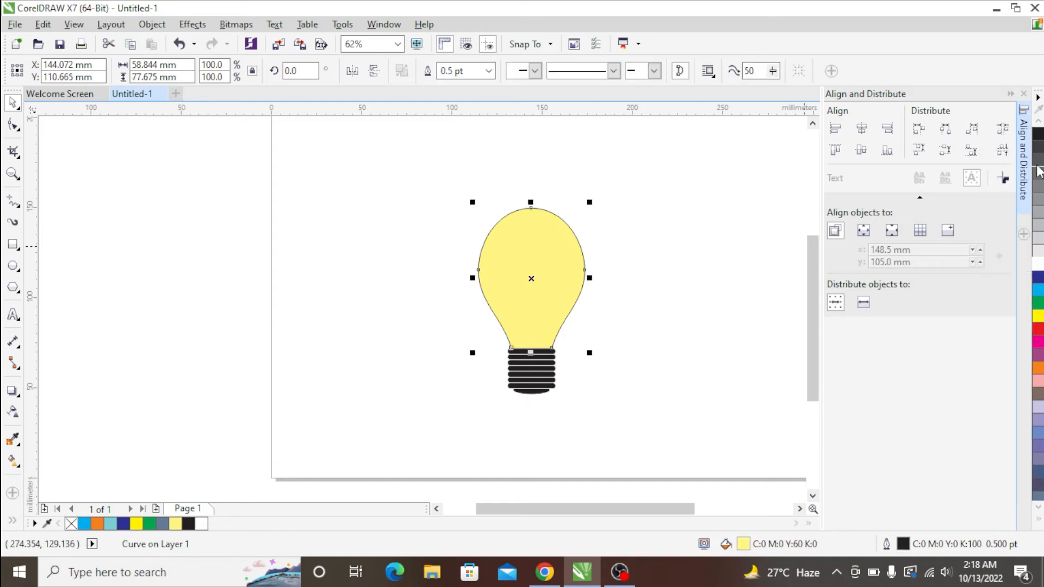
right_click(72, 525)
click(115, 368)
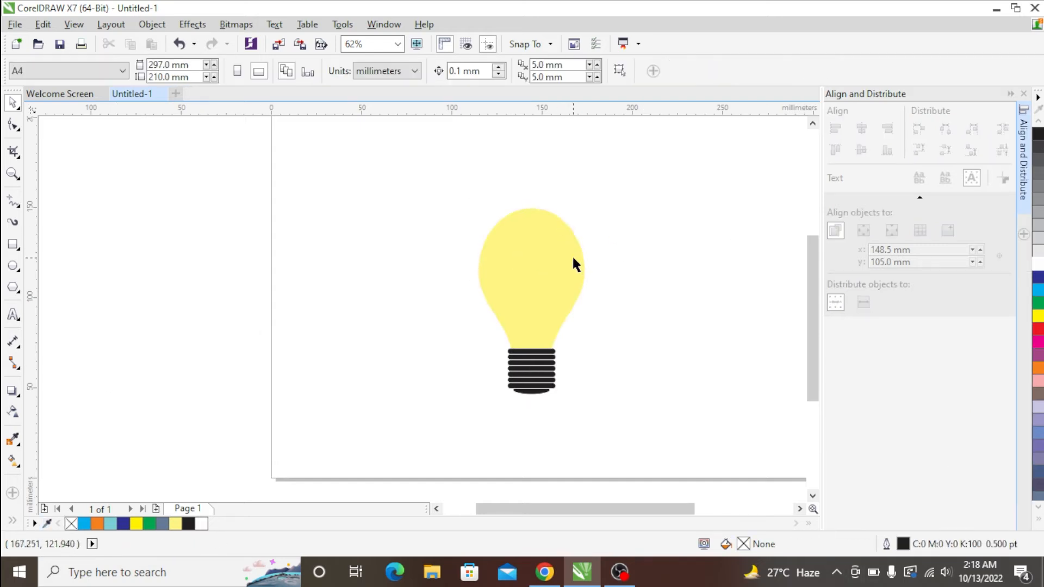
- Apply a rectangular 2 × 2 mesh fill to the yellow glass part of the bulb
click(526, 244)
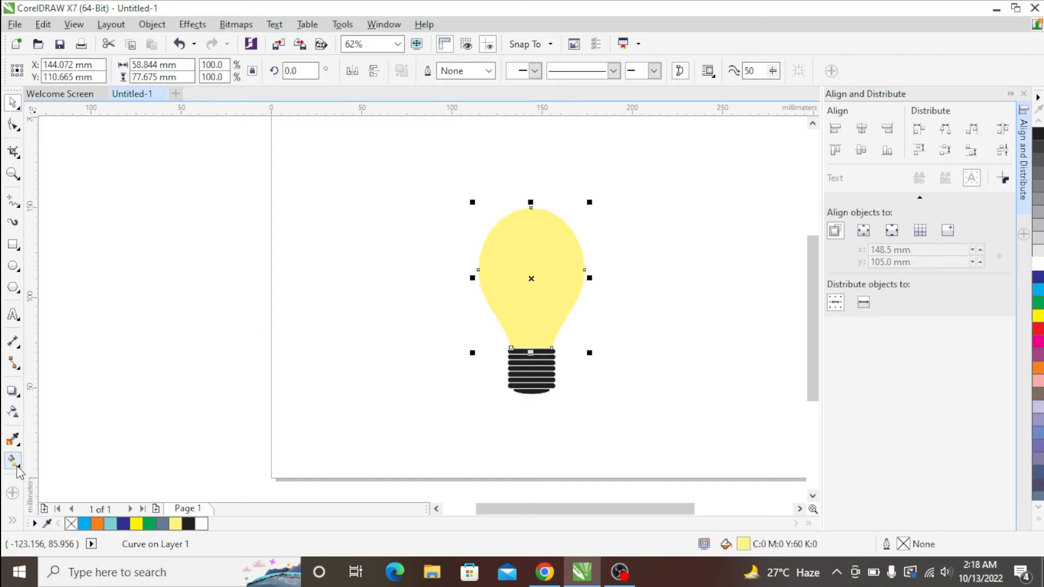
click(12, 522)
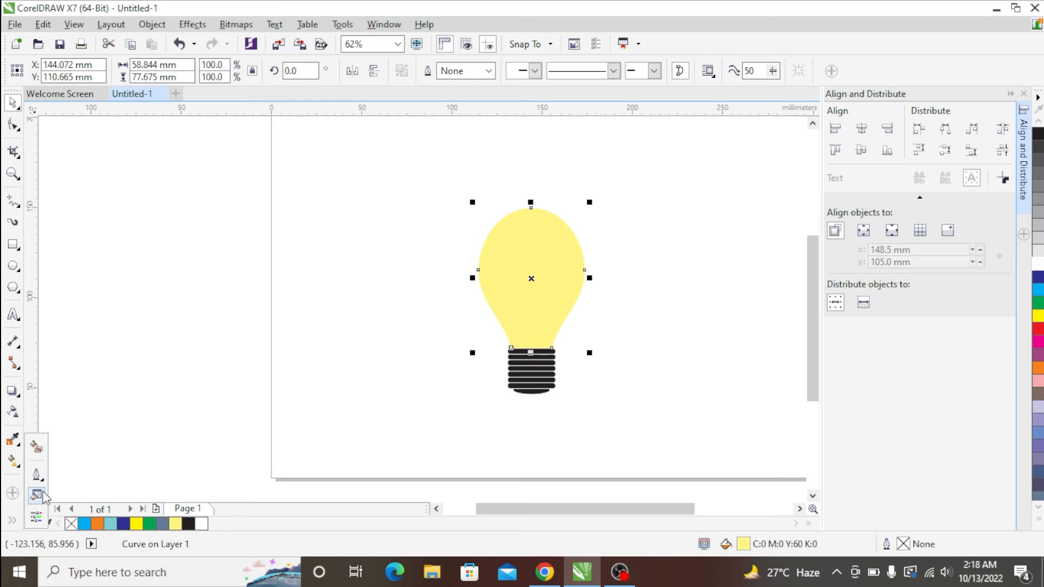
click(37, 522)
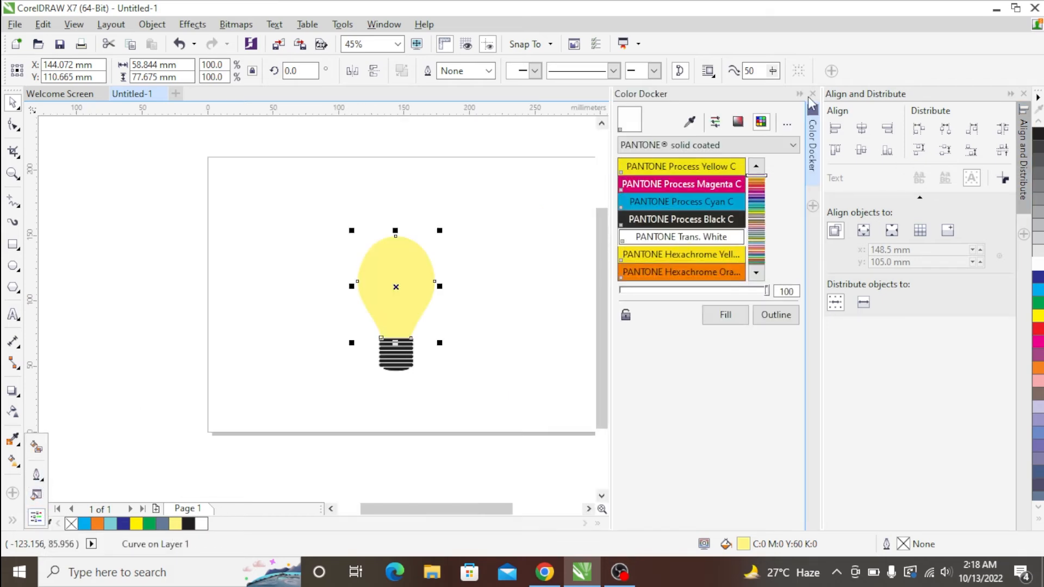
click(13, 460)
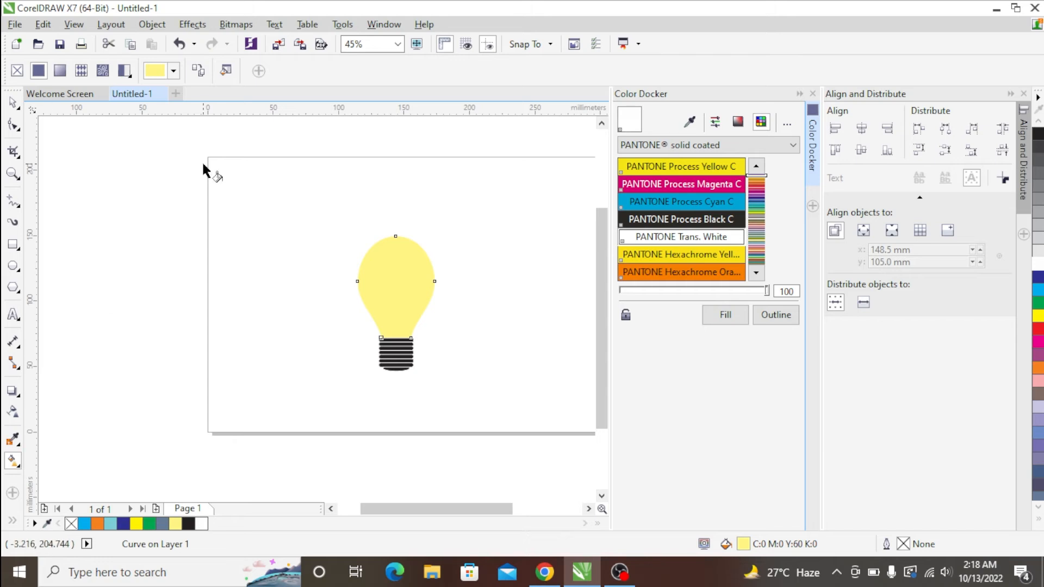
click(19, 465)
click(60, 481)
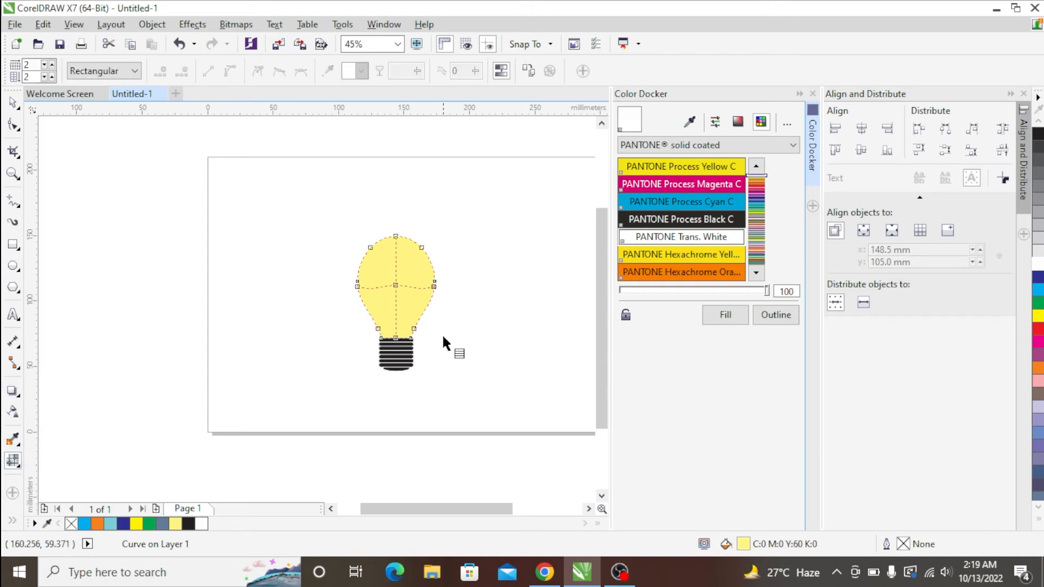
- Colour the centre node of the bulb's mesh fill white for a glow fading to yellow at the edges
scroll(402, 284, up, 2)
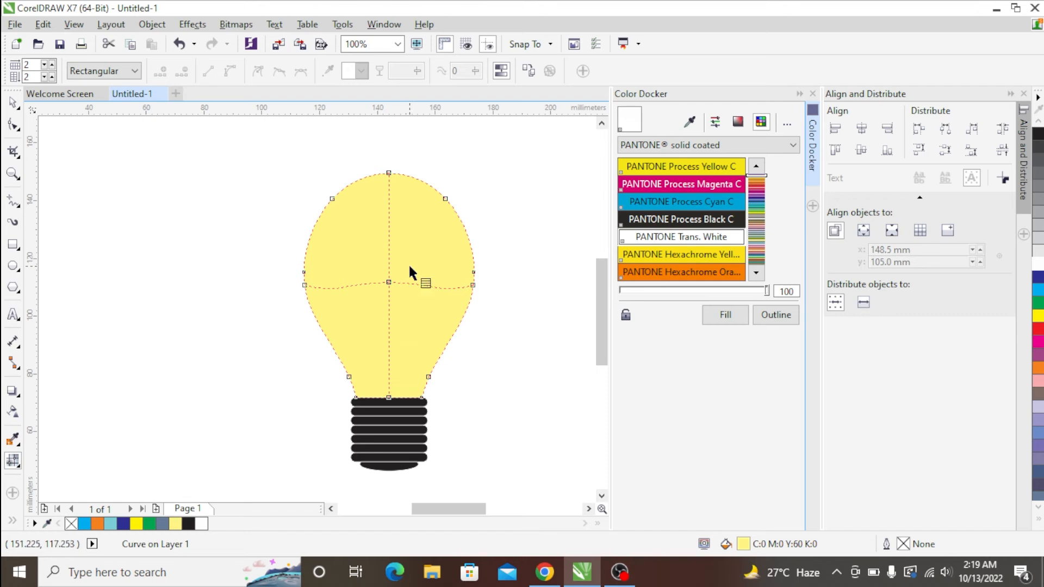
click(388, 283)
click(1036, 269)
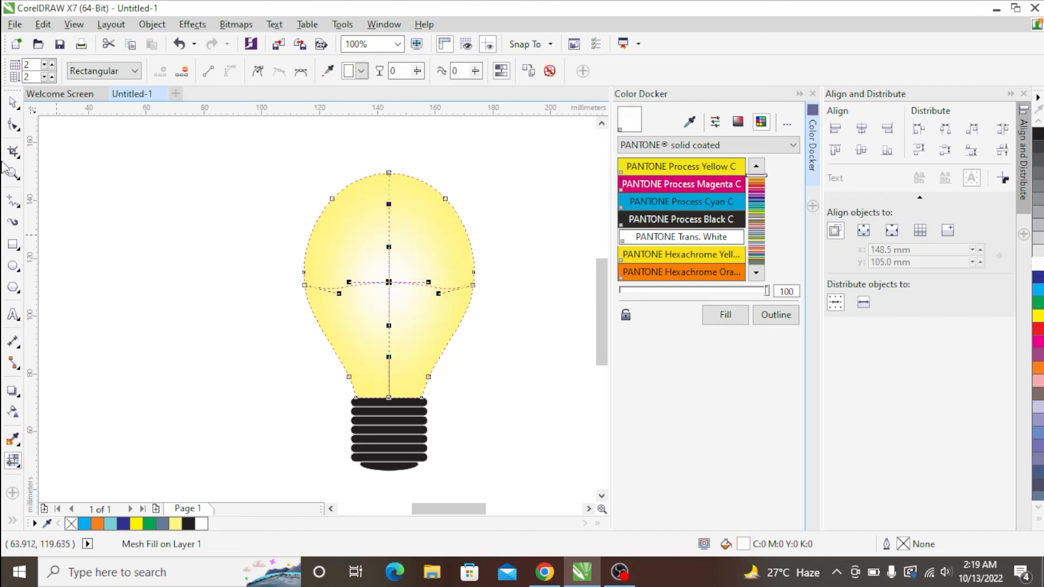
click(13, 103)
scroll(502, 235, down, 1)
click(575, 147)
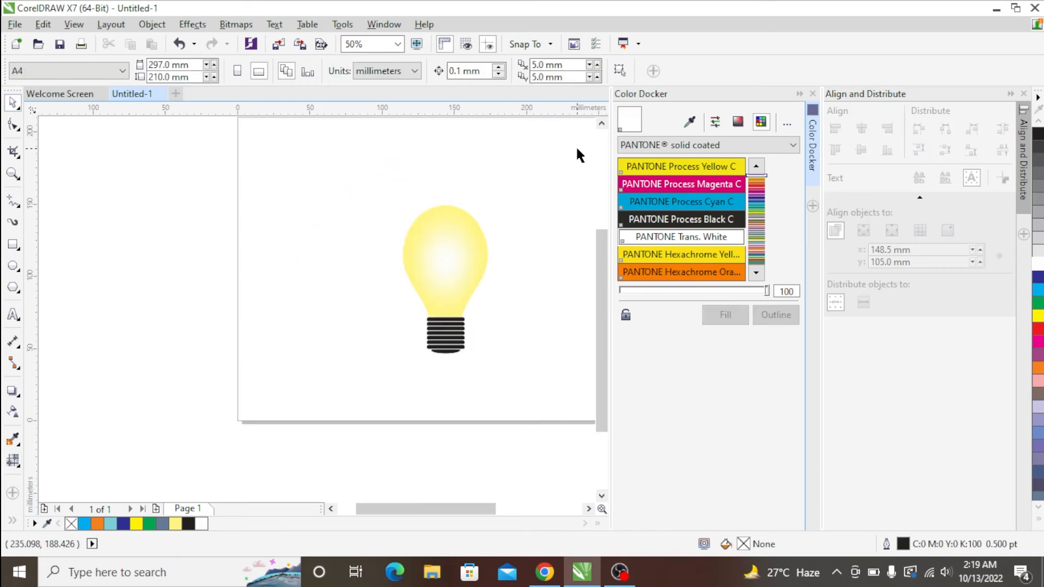
- Draw a rectangle about 143 × 177 mm around the bulb and fill it with black, C:100 M:100 Y:100 K:100
click(13, 245)
drag(338, 146, 546, 403)
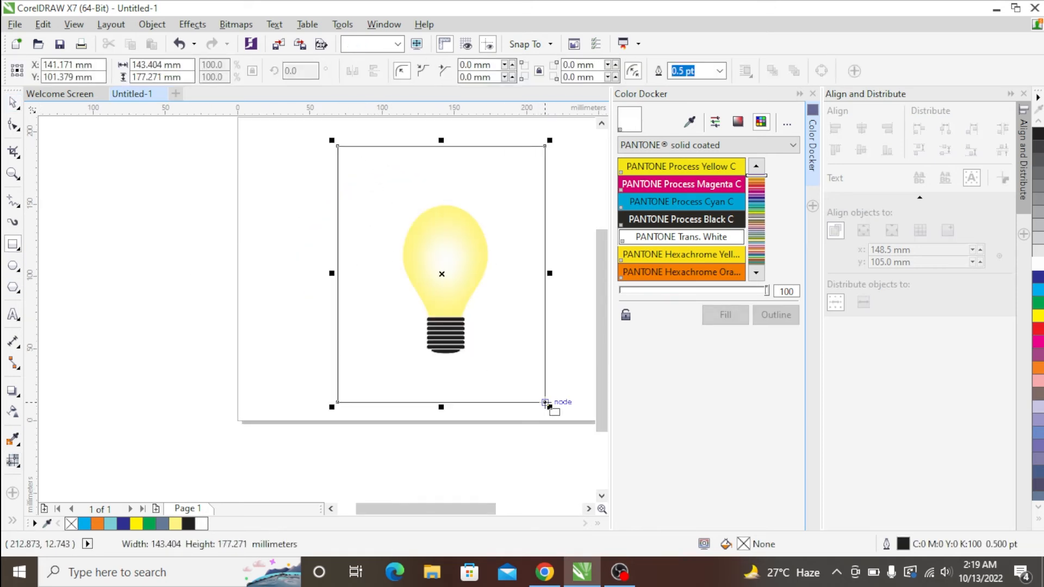
click(1040, 522)
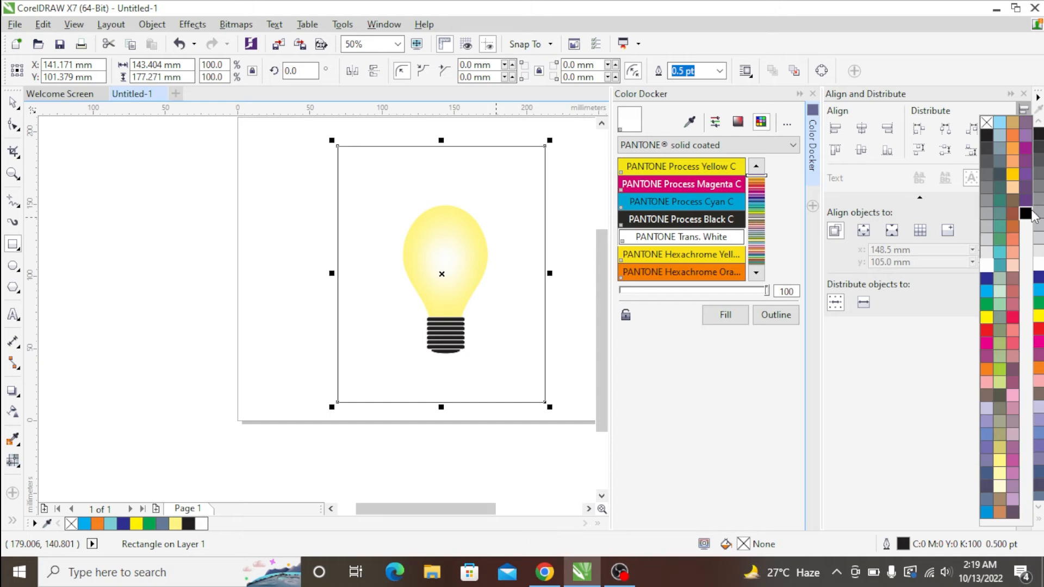
click(1025, 215)
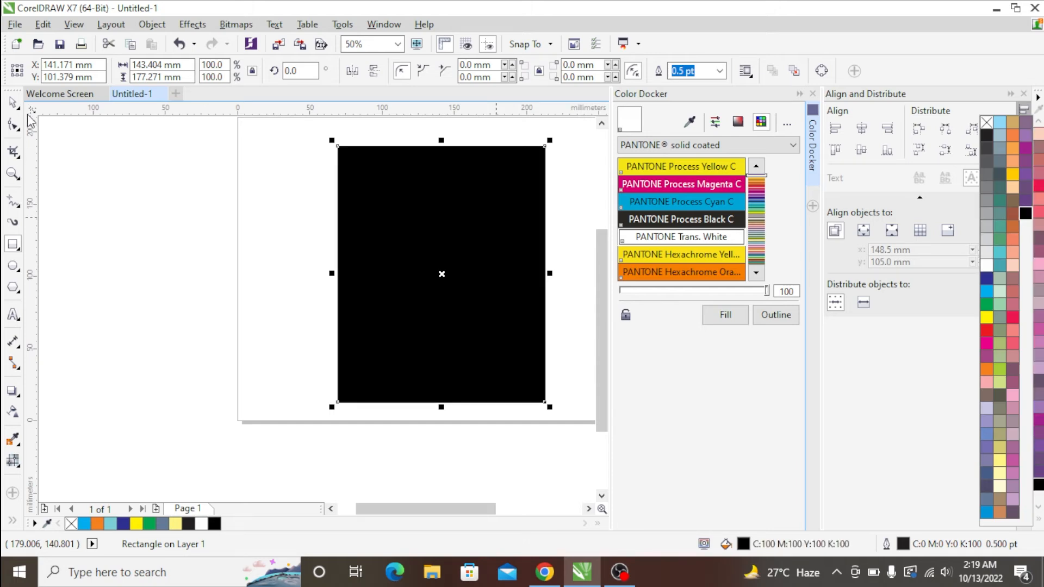
- Send the black rectangle to the back of the layer, behind the bulb
right_click(472, 160)
mouse_move(598, 385)
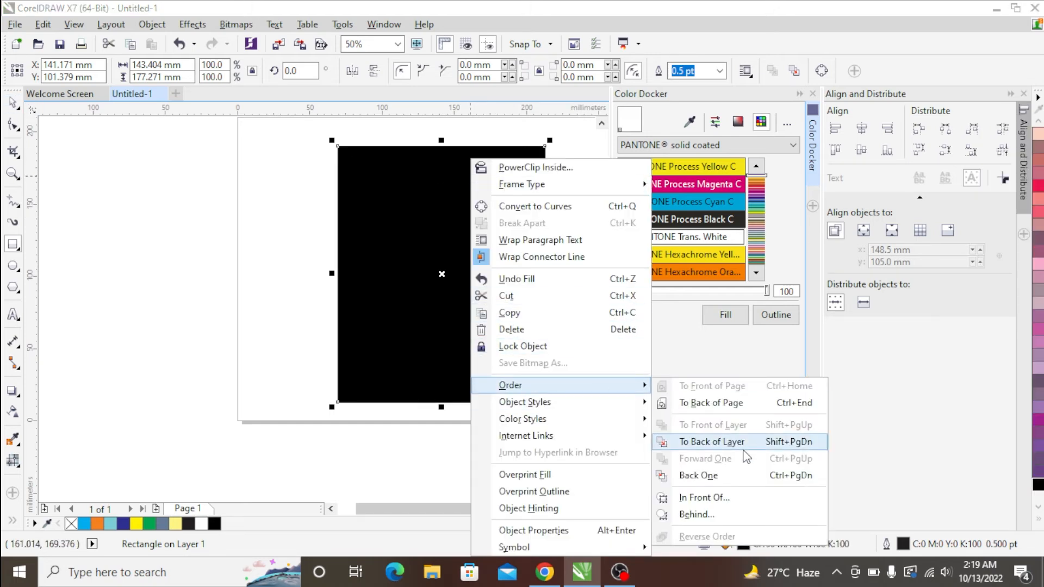
click(741, 447)
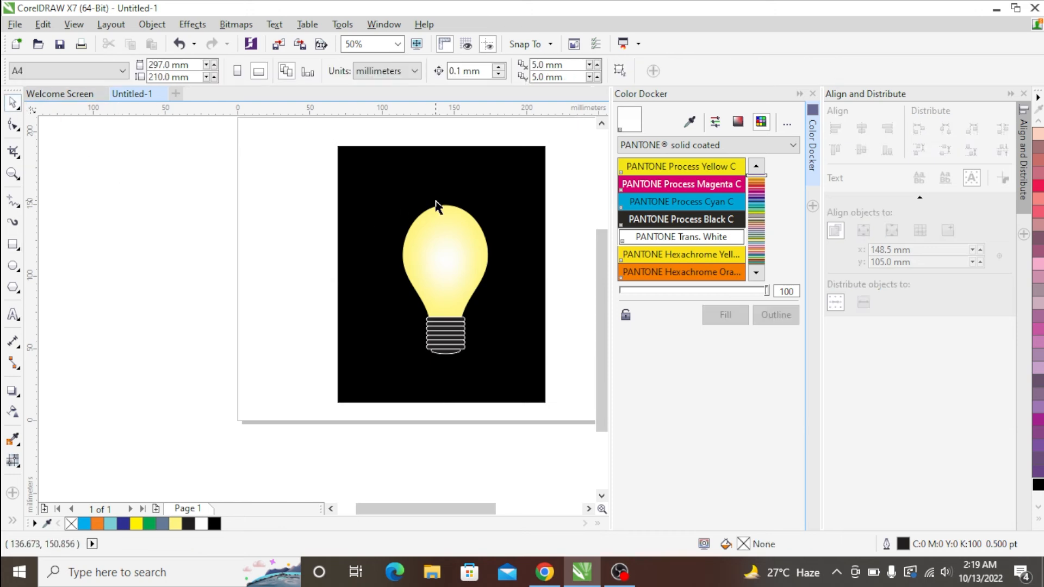
- Apply a 2 × 2 mesh fill to the black rectangle and colour its centre node pale yellow, C:0 M:0 Y:40 K:0
click(13, 461)
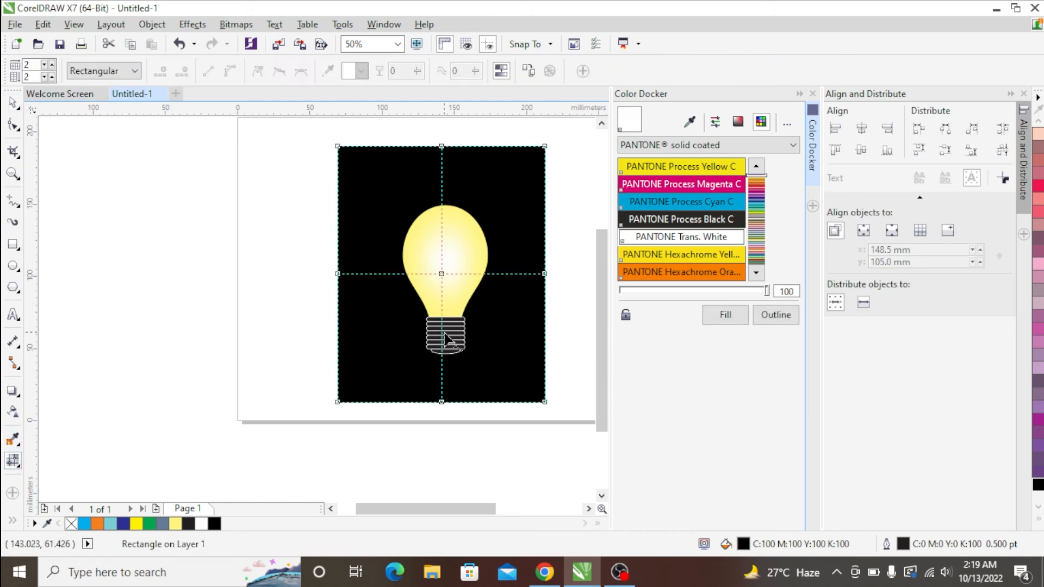
click(441, 274)
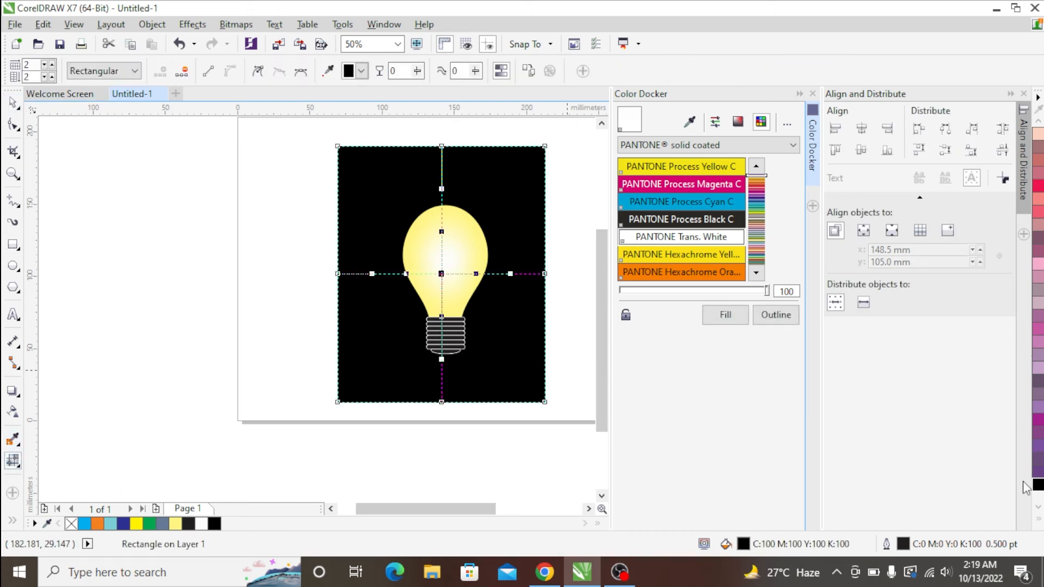
click(1039, 522)
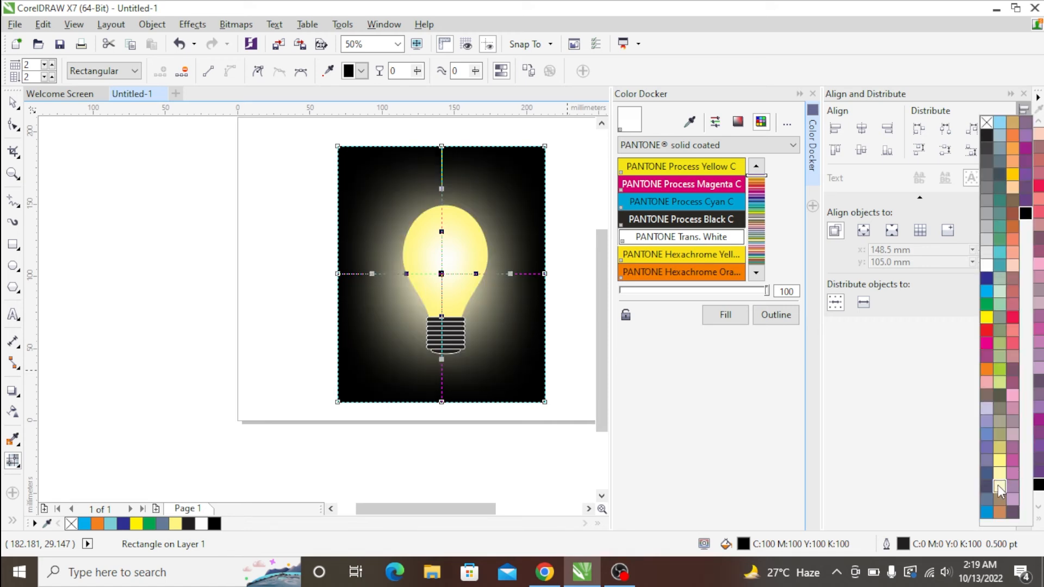
click(999, 478)
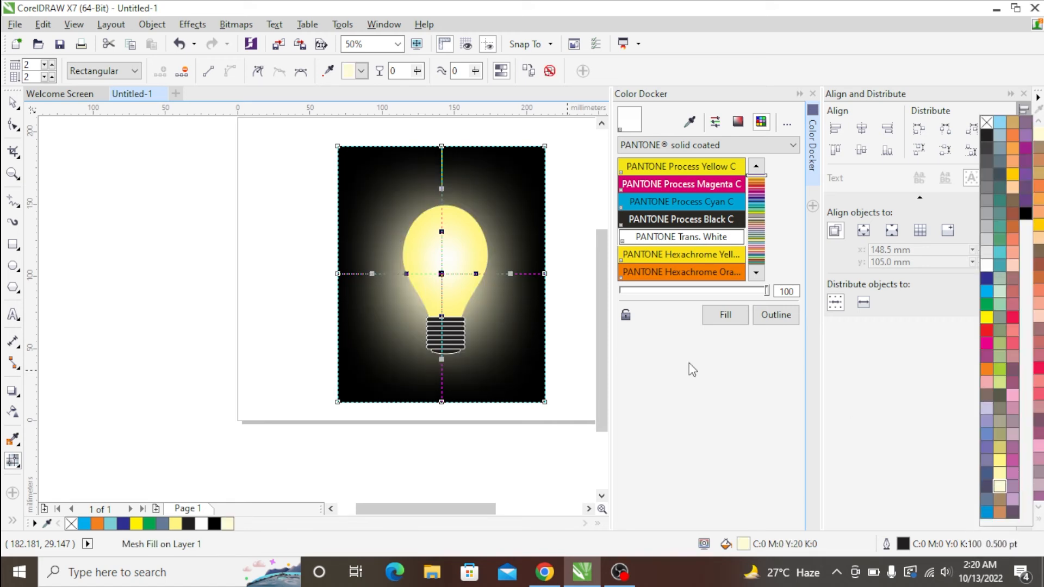
click(999, 474)
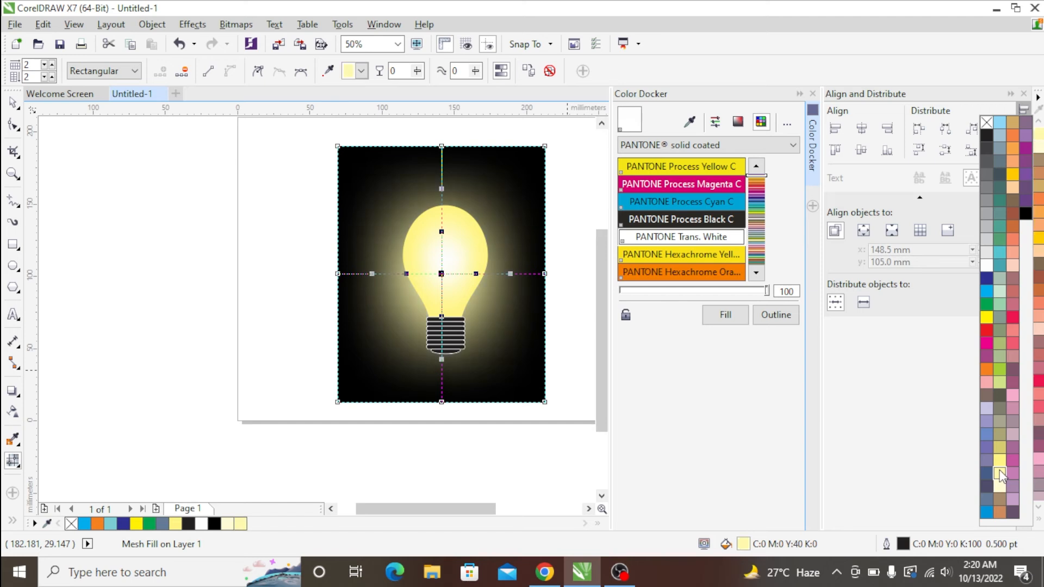
click(14, 100)
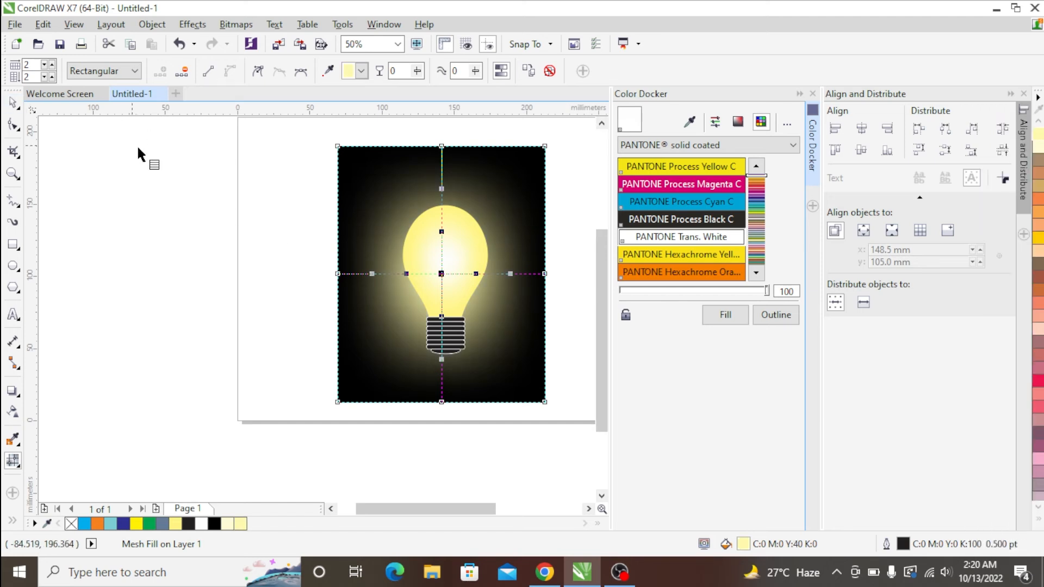
click(14, 102)
click(190, 180)
scroll(386, 248, down, 2)
scroll(390, 252, up, 2)
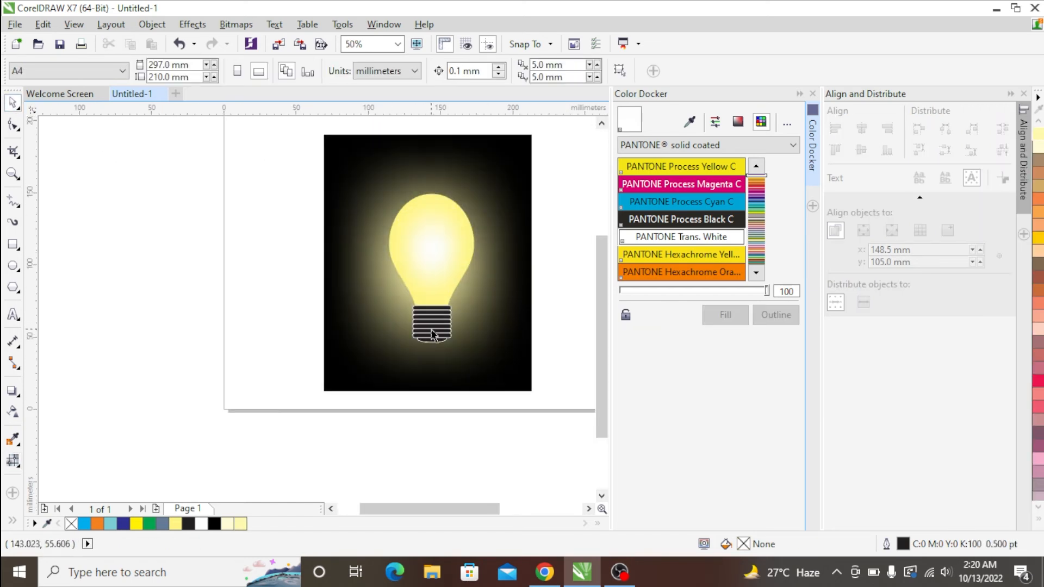
- Move the background mesh's centre node up to the top of the glass and raise both side edge nodes
click(496, 285)
key(m)
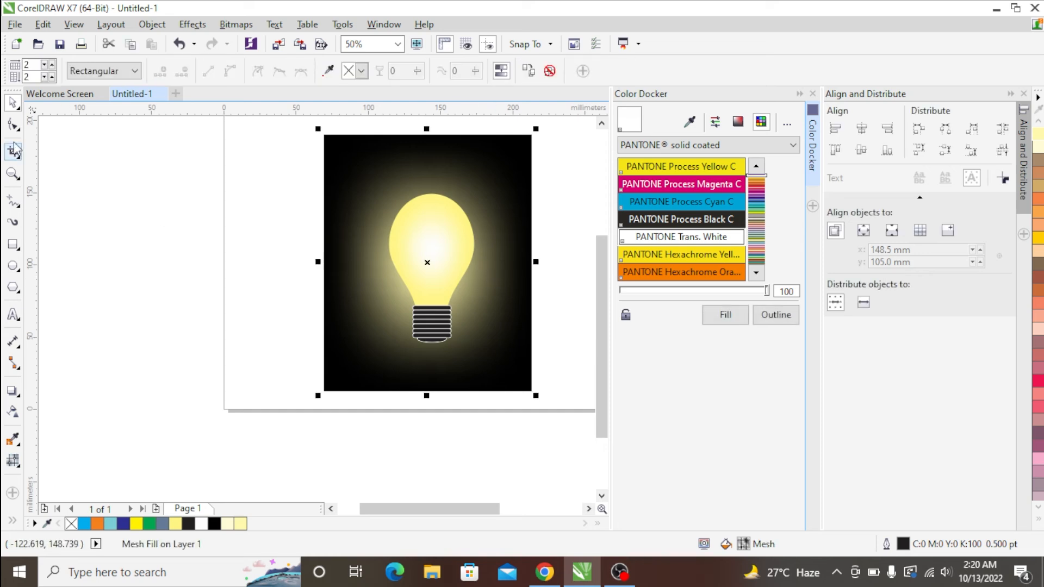
drag(427, 263, 430, 213)
drag(321, 263, 324, 231)
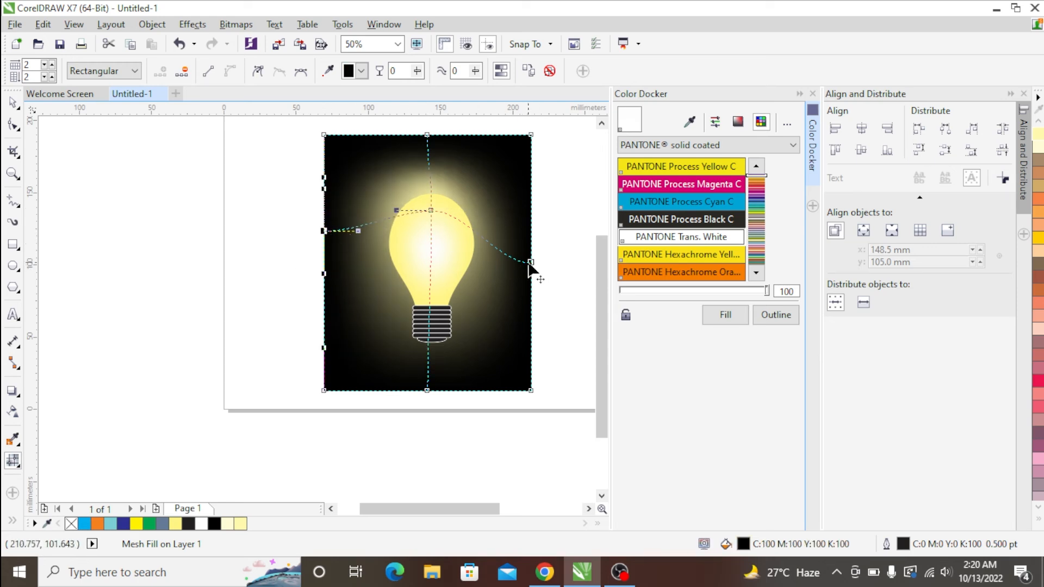
drag(531, 263, 531, 229)
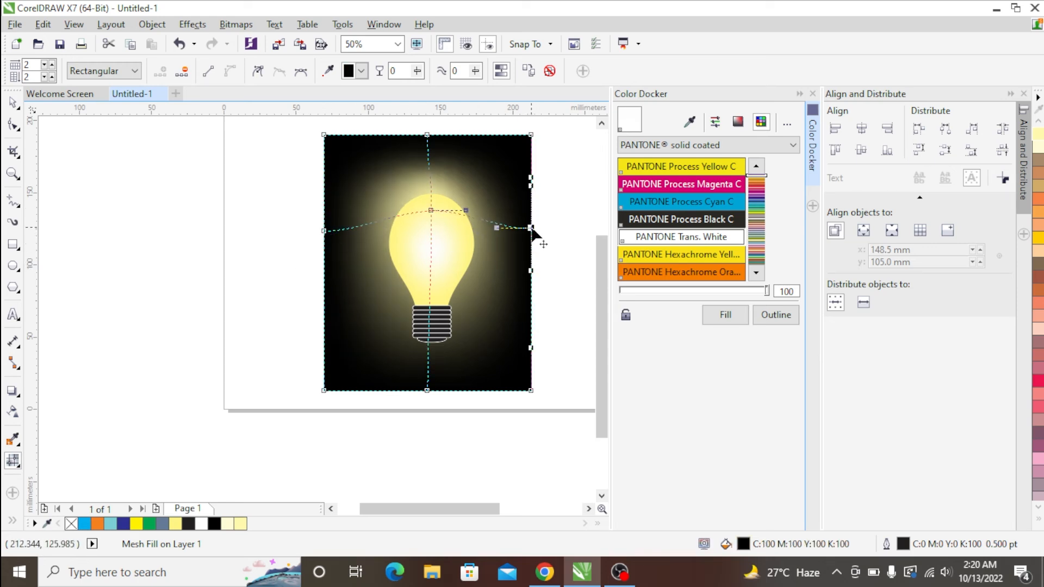
- Stretch the background glow upward by extending the bottom mesh node's handle and raising the centre node and its upper handle
click(427, 390)
drag(427, 347, 427, 305)
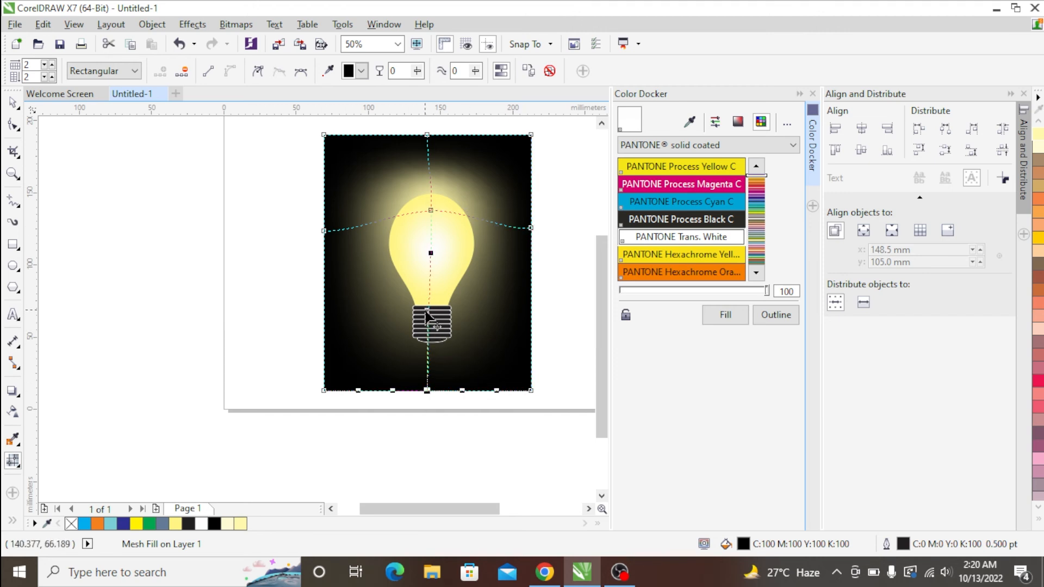
click(430, 211)
drag(430, 210, 428, 149)
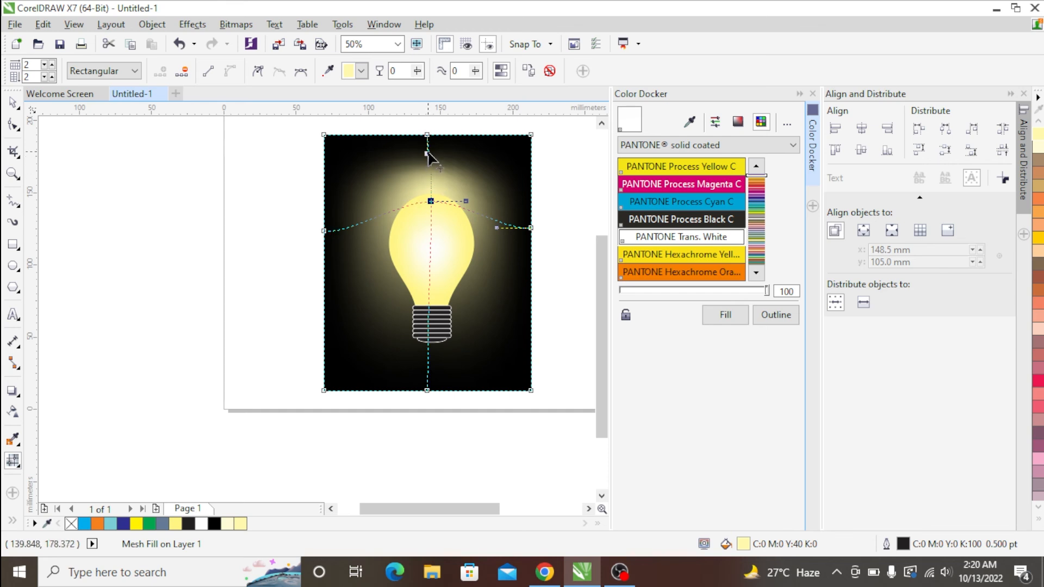
click(14, 103)
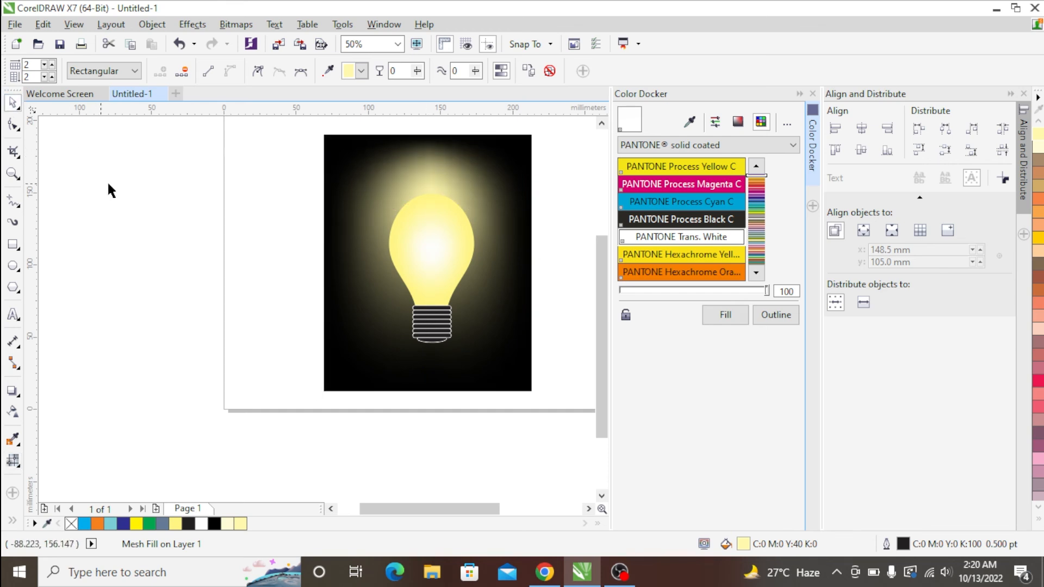
click(108, 189)
scroll(174, 236, down, 1)
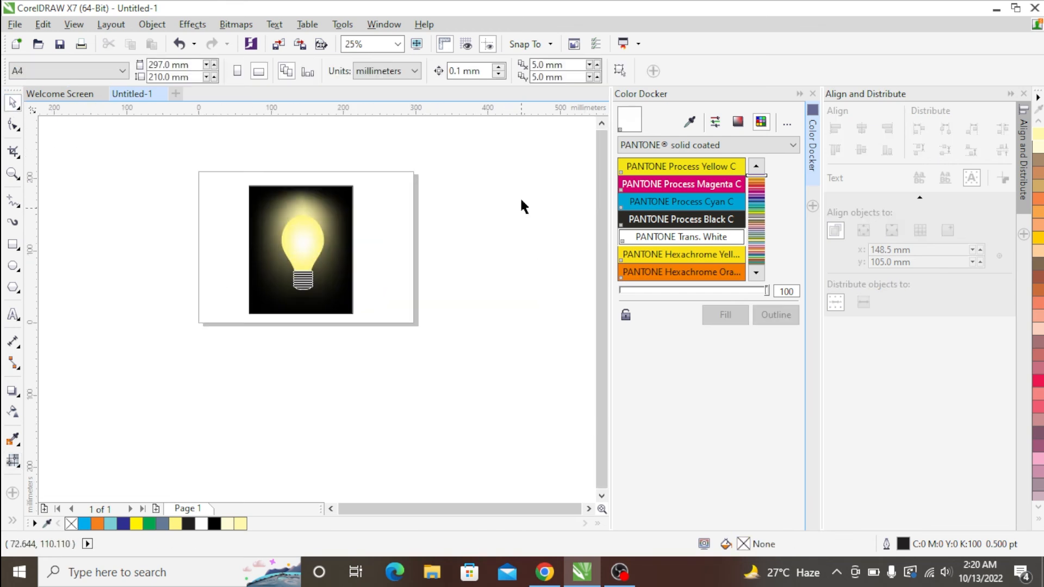
- Close the Color Docker, collapse the Align and Distribute docker, and zoom to the whole artwork
click(813, 93)
click(1010, 94)
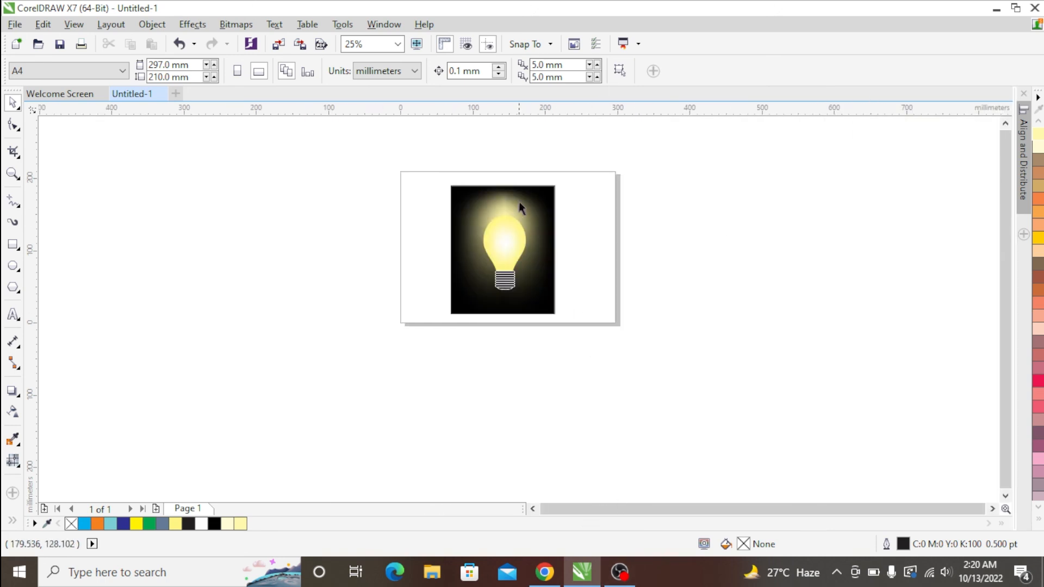
drag(592, 156, 372, 366)
key(shift+F2)
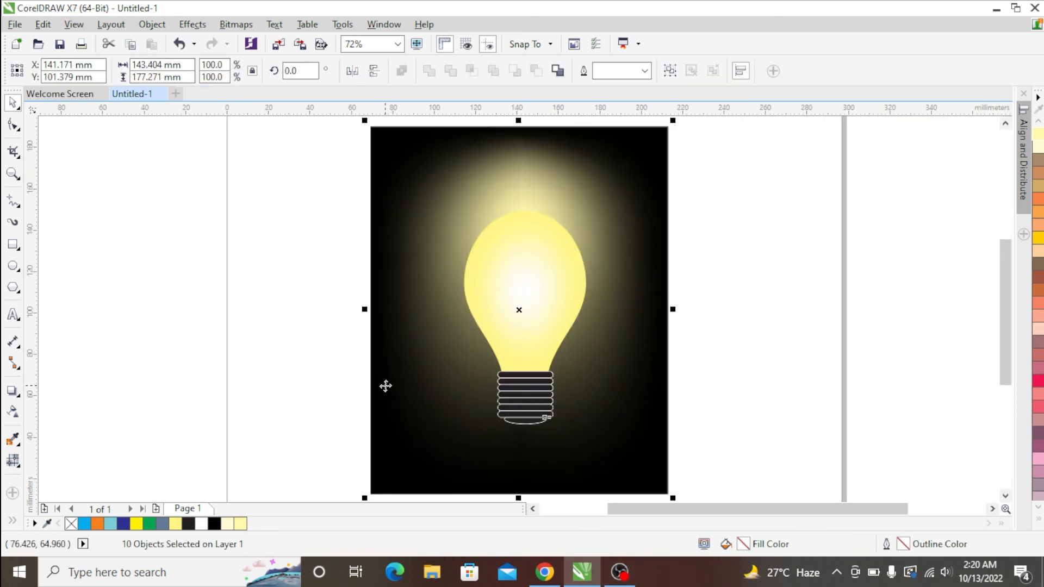
click(723, 281)
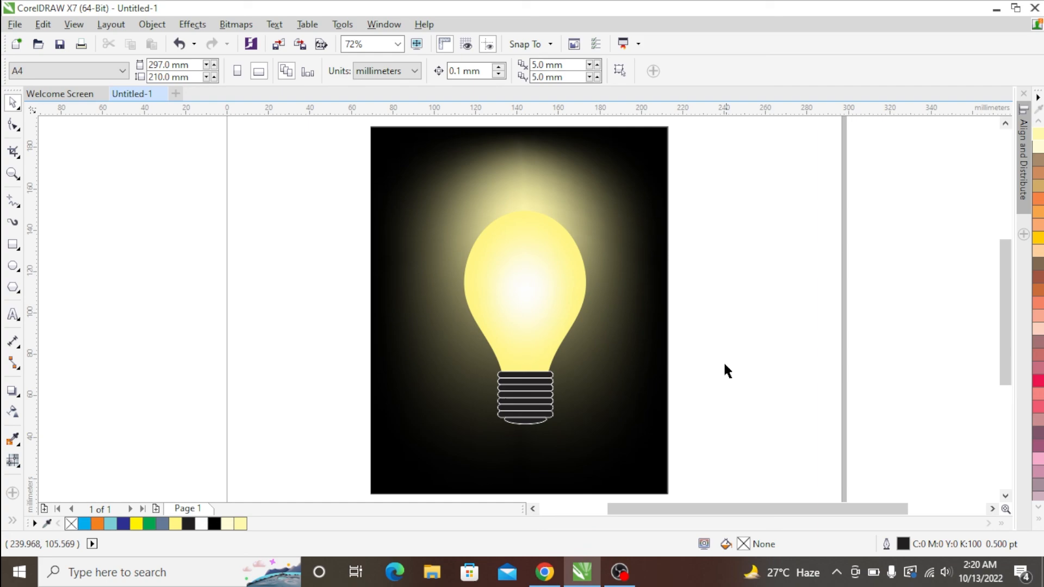
click(620, 572)
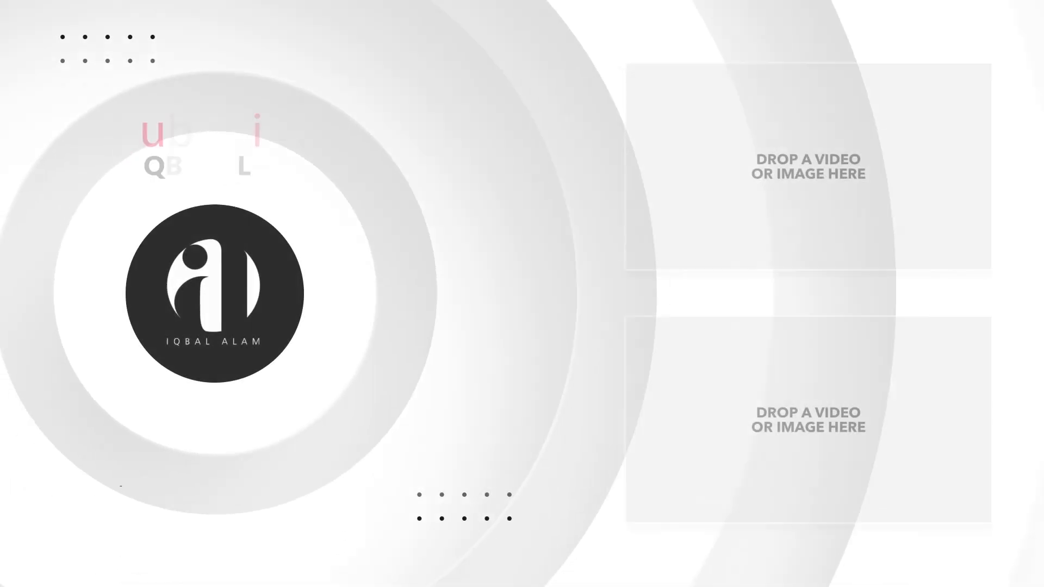